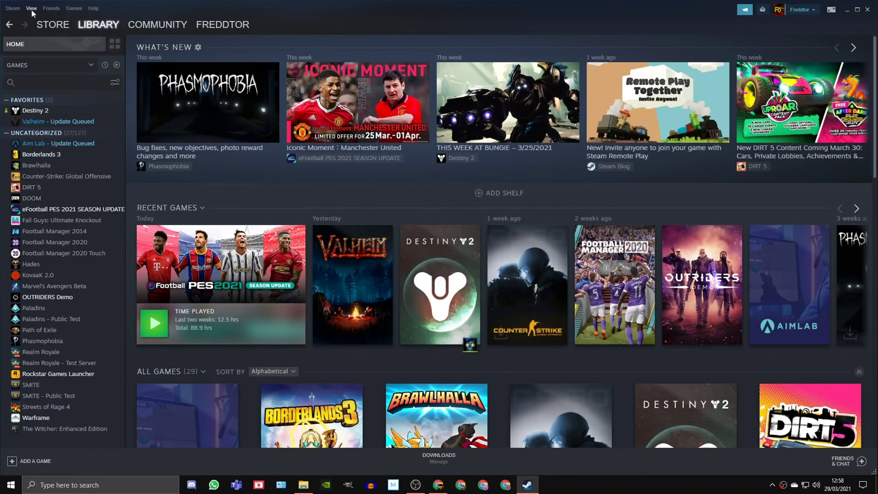
Step: Open the Steam client's In-Game settings to check the Steam Overlay option
click(11, 9)
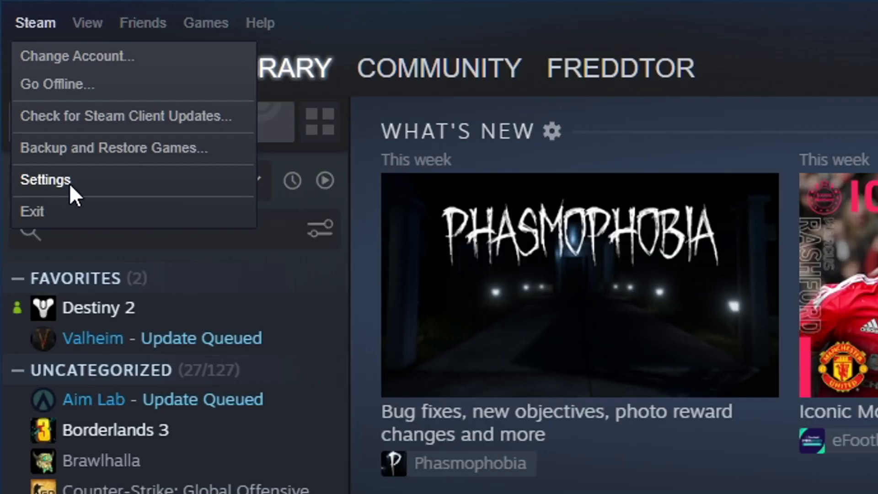
click(70, 183)
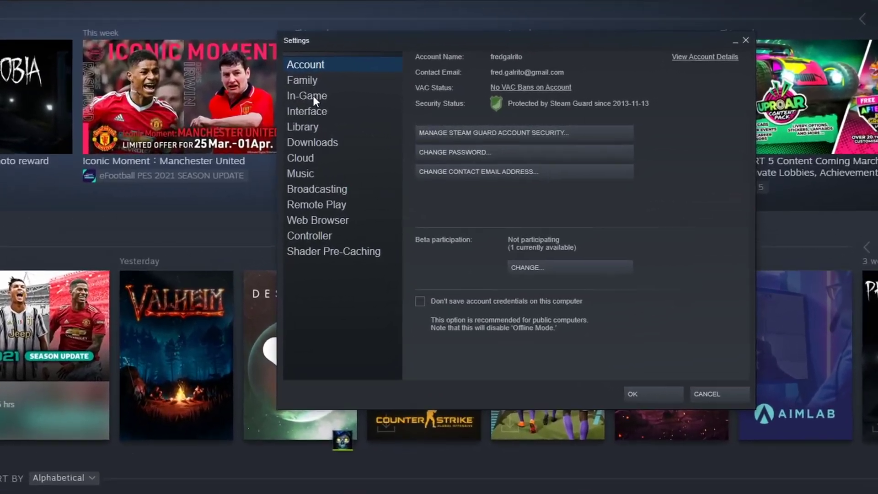
click(312, 95)
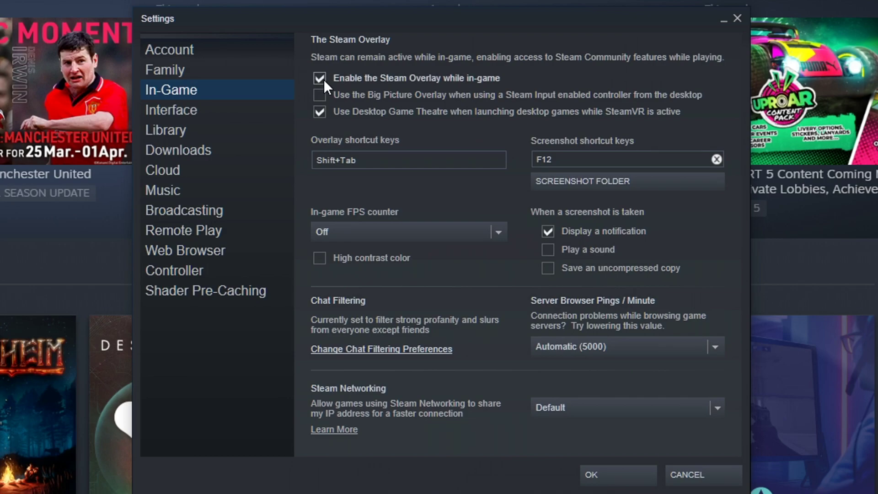
Step: Switch to GeForce Experience and open its settings
click(326, 485)
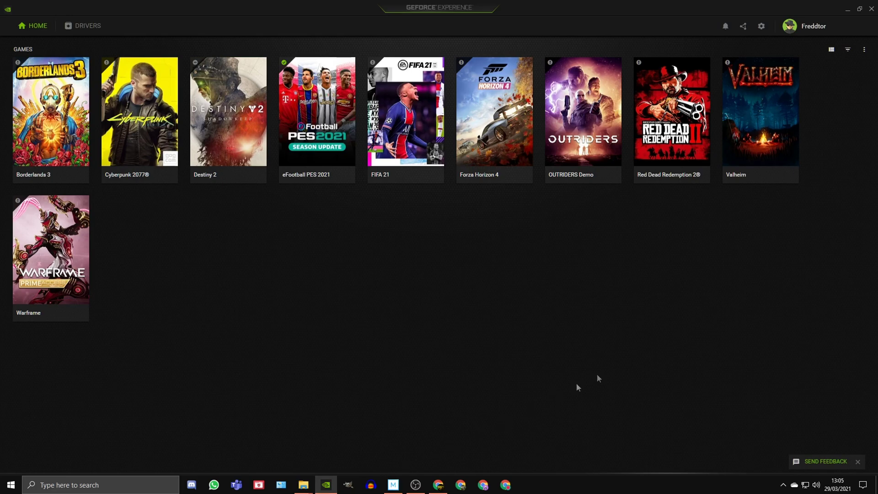
click(762, 27)
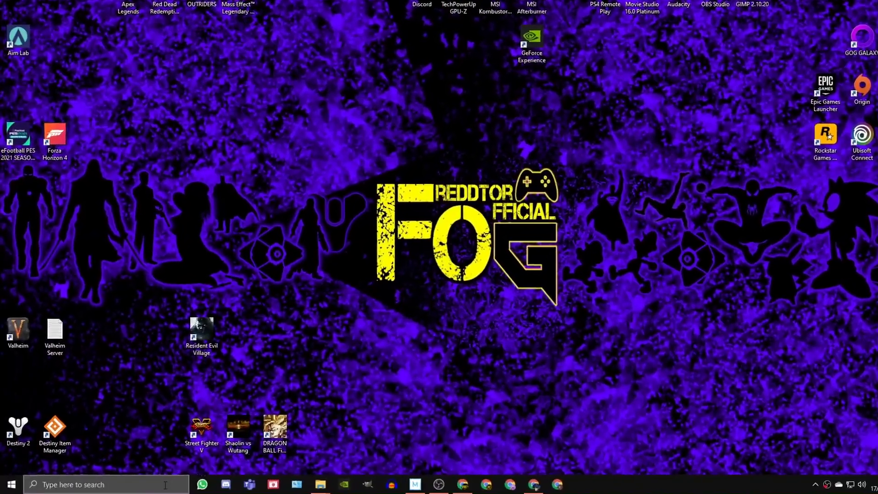
Step: Search Windows for "game mo" and open the Game Mode settings to check the Game Mode switch
click(177, 485)
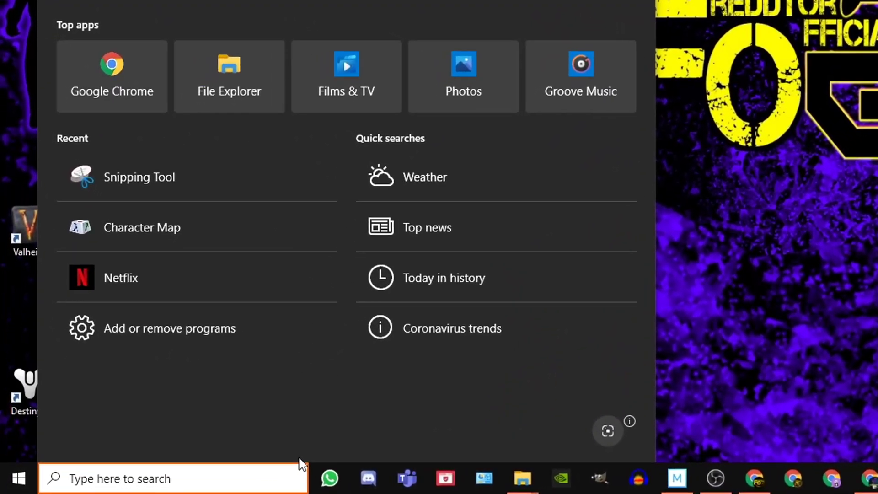
text(game mo)
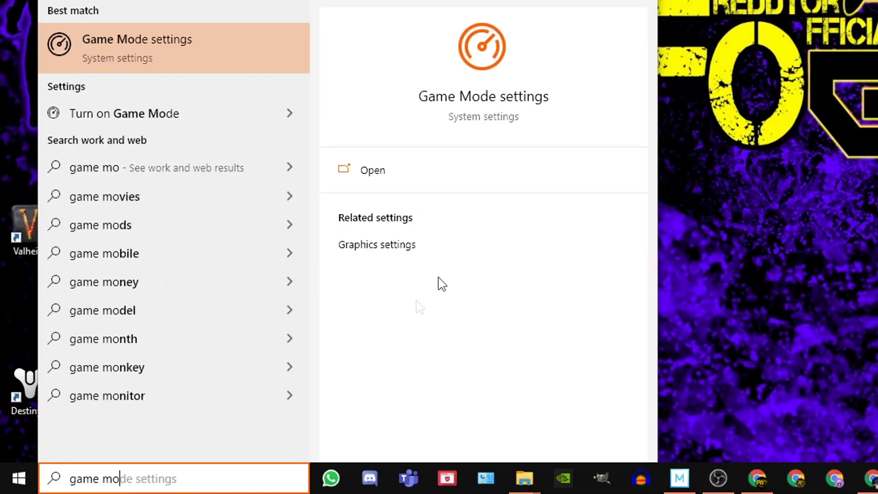
click(491, 87)
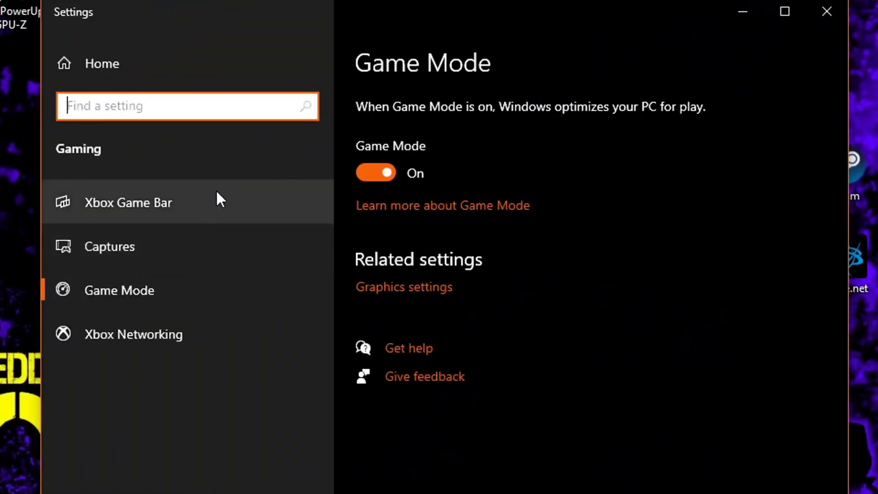
Step: Check the Xbox Game Bar settings and the background recording options under Captures
click(135, 204)
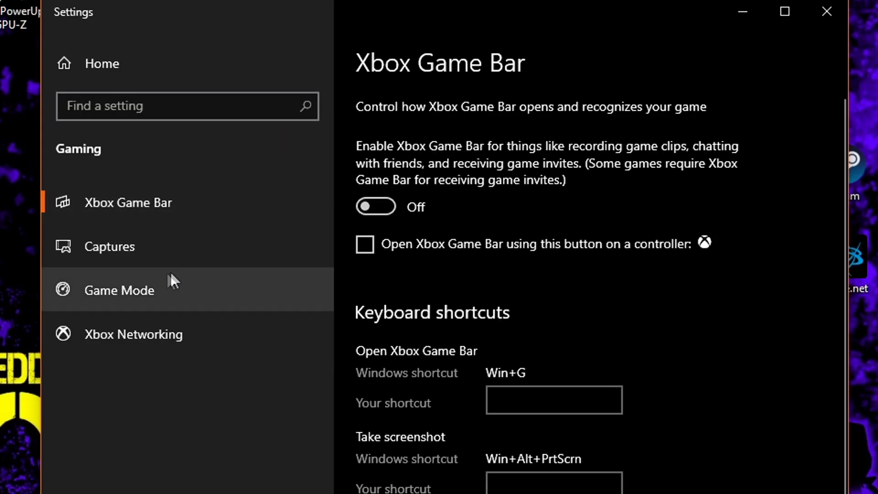
click(108, 244)
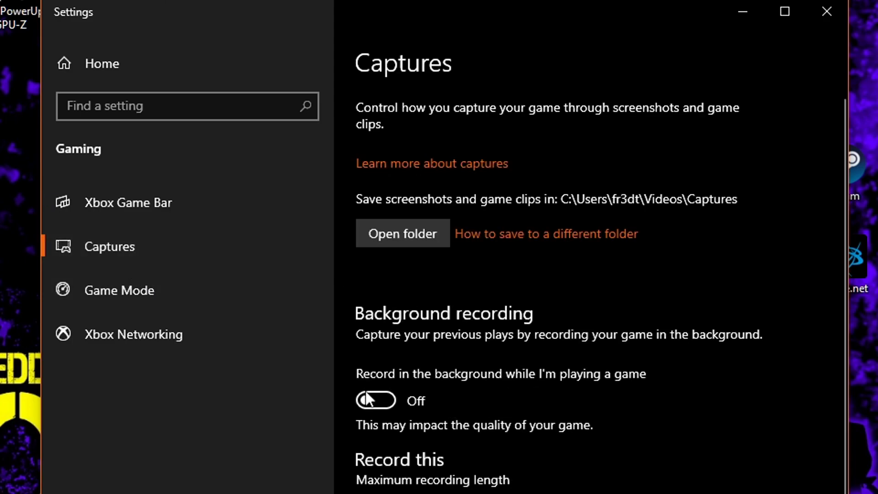
scroll(425, 395, down, 7)
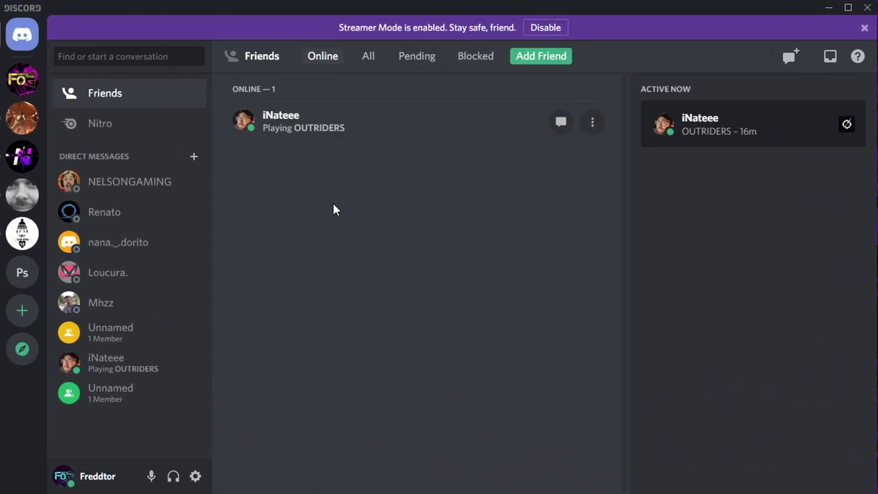
Step: Open Discord's user settings to check the in-game Overlay options, followed by the Advanced settings
click(195, 477)
scroll(201, 349, down, 6)
click(146, 267)
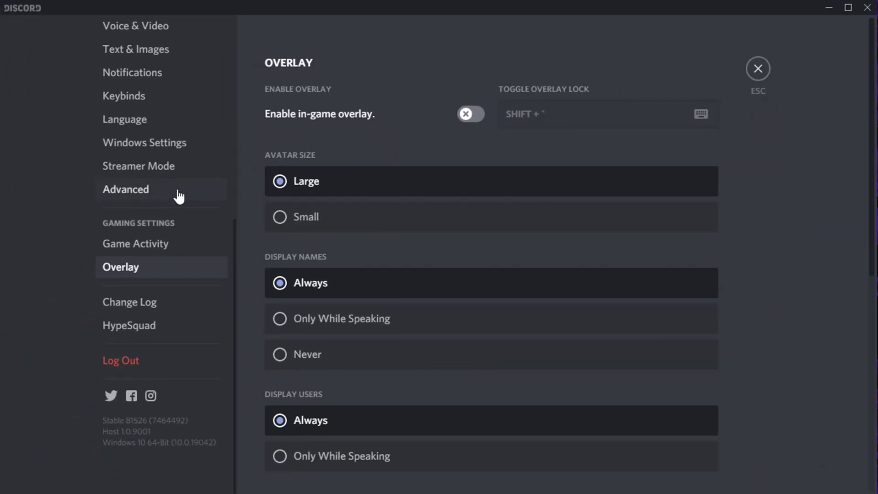
click(178, 192)
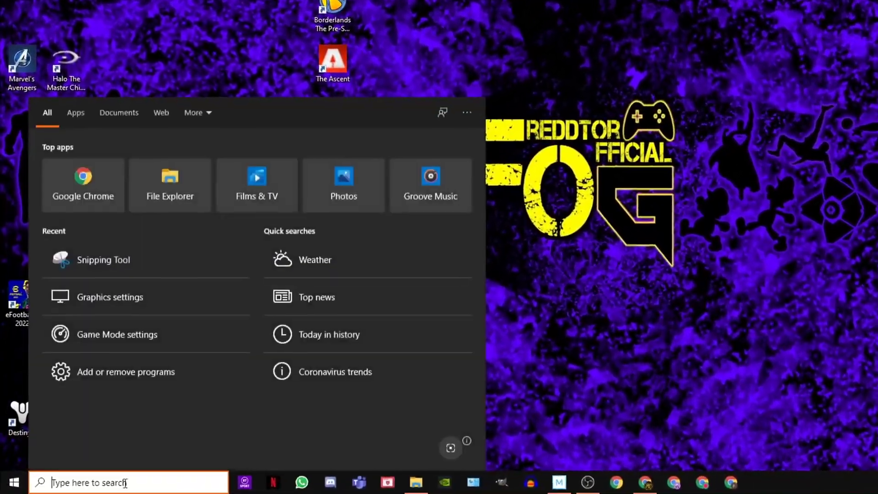
Step: Search Windows for "GAME M", followed by "GRAPHICS S", and open the Graphics settings page
text(GAME M)
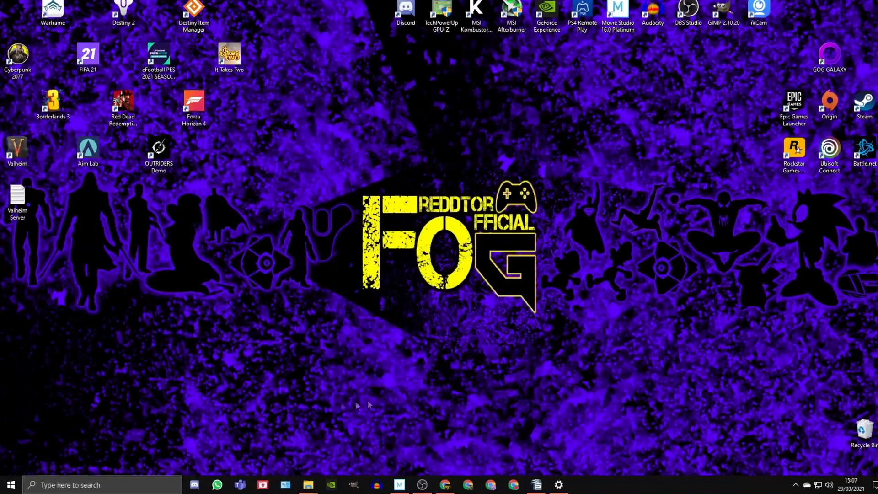
key(super+s)
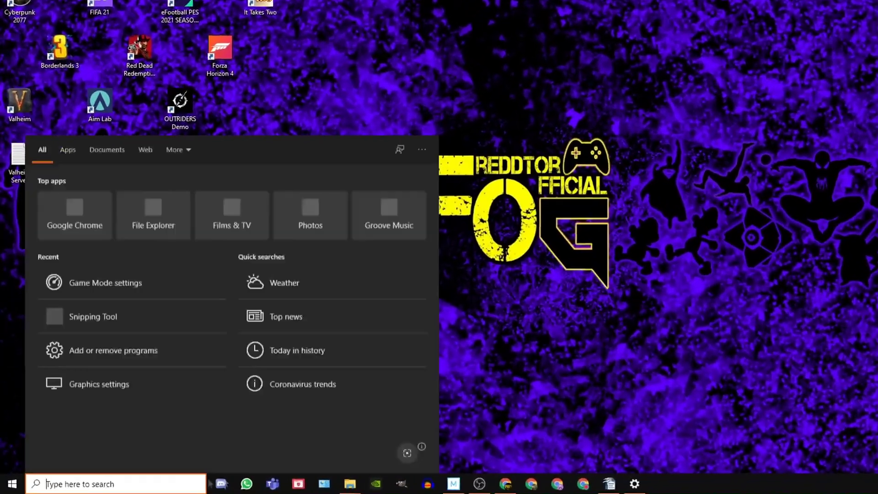
text(GRAPHI)
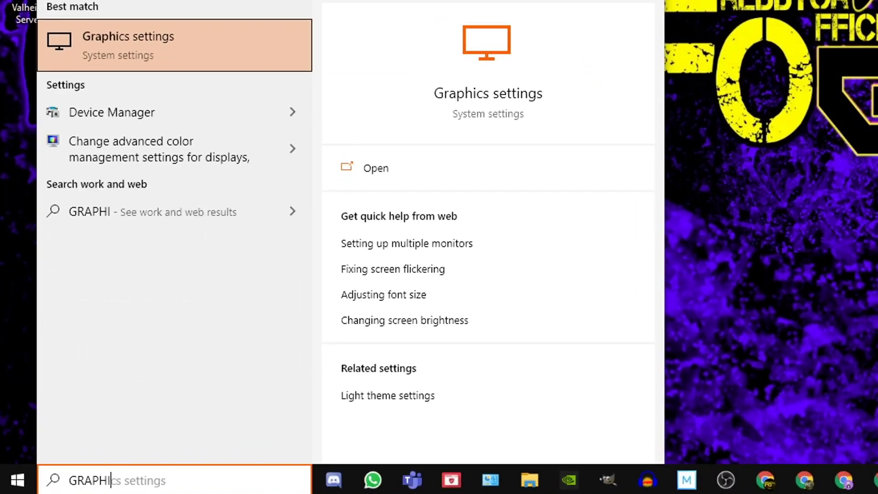
text(CS S)
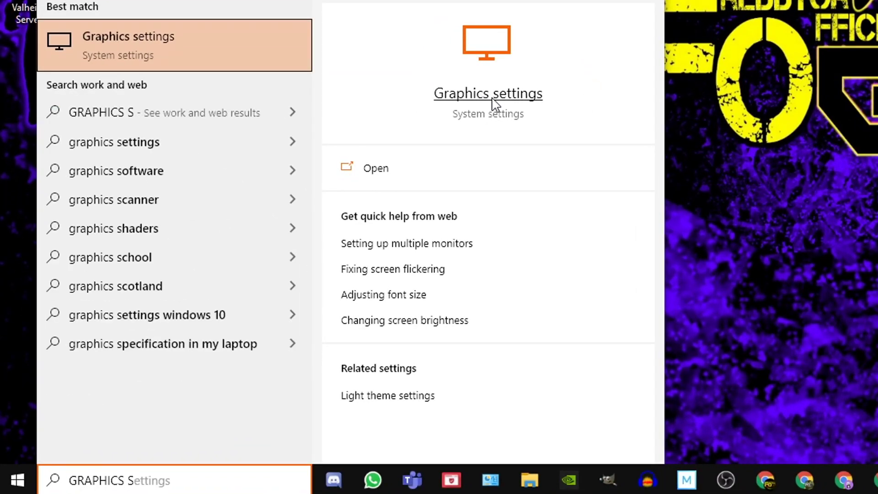
click(494, 103)
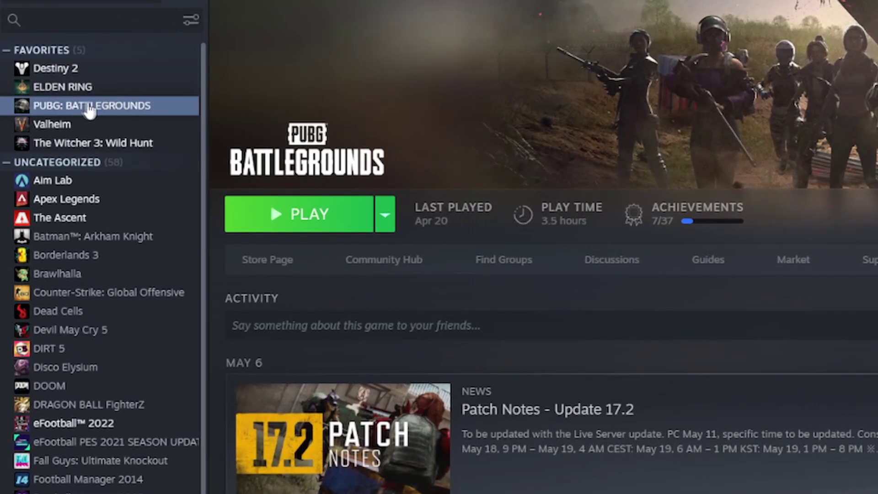
Step: Open the PUBG: BATTLEGROUNDS installation folder from the Local Files section of its Steam properties
right_click(90, 110)
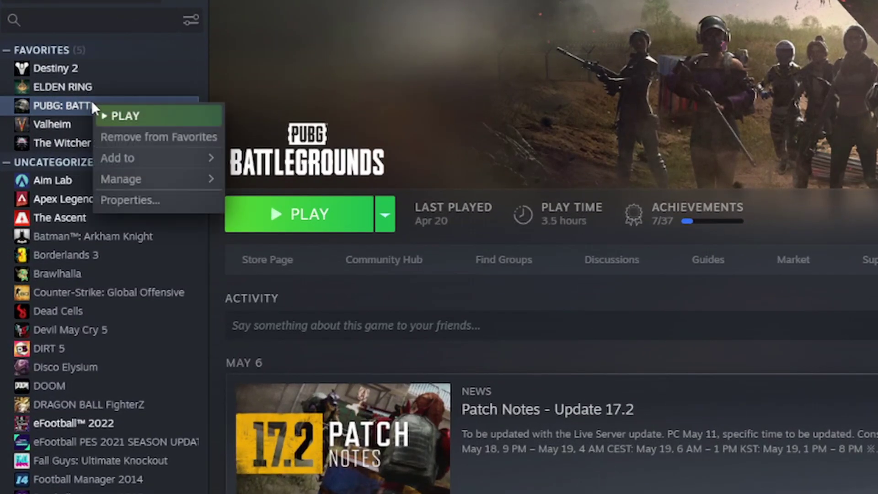
click(157, 201)
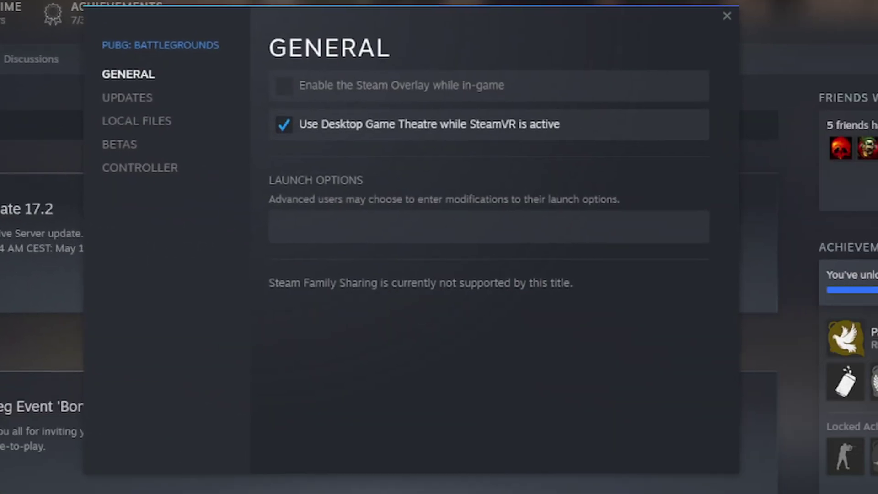
click(148, 124)
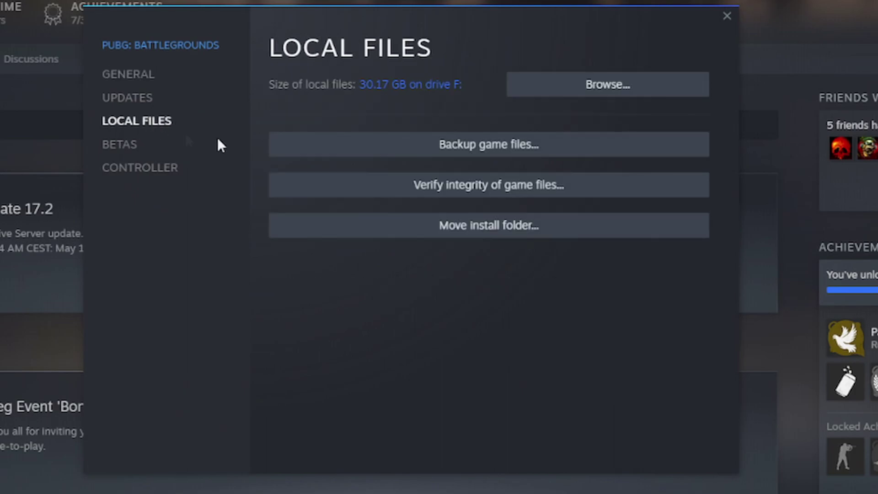
click(577, 89)
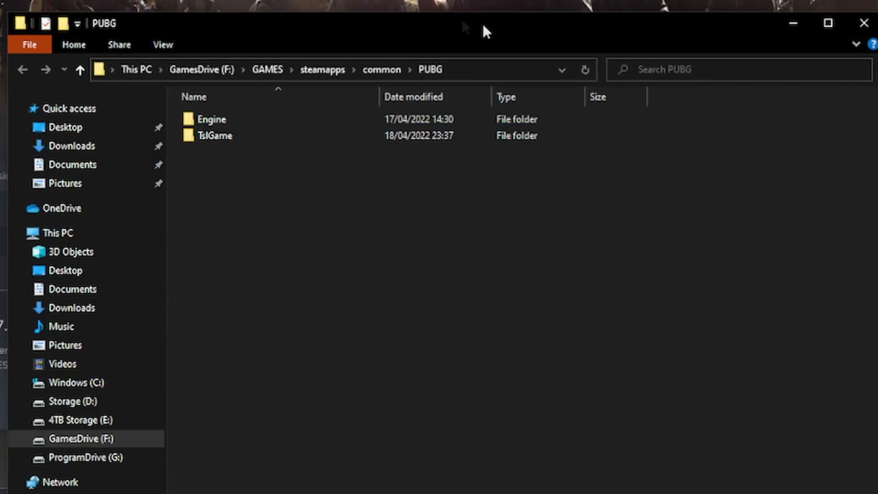
Step: Open the Win64 folder inside TslGame\Binaries in the PUBG installation folder
double_click(232, 136)
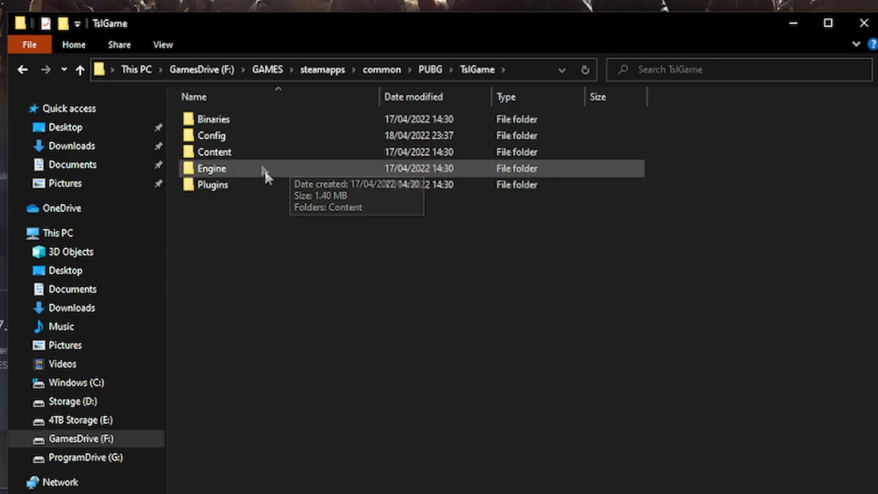
double_click(252, 120)
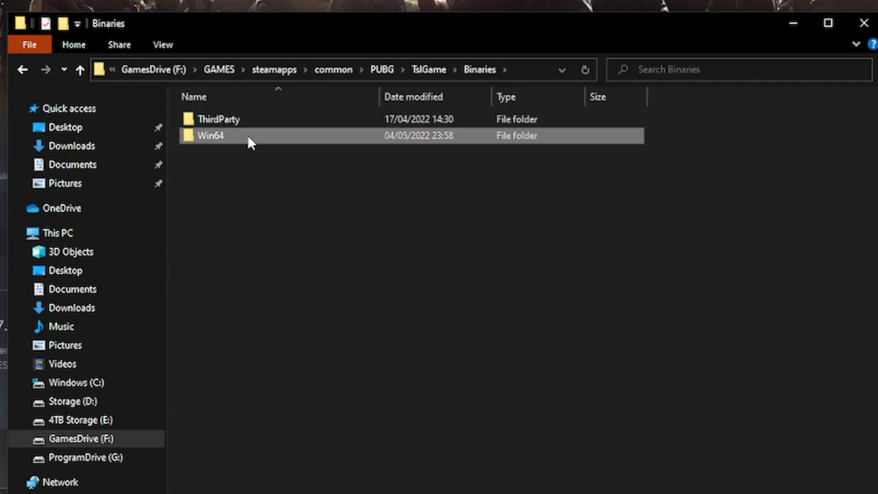
double_click(249, 135)
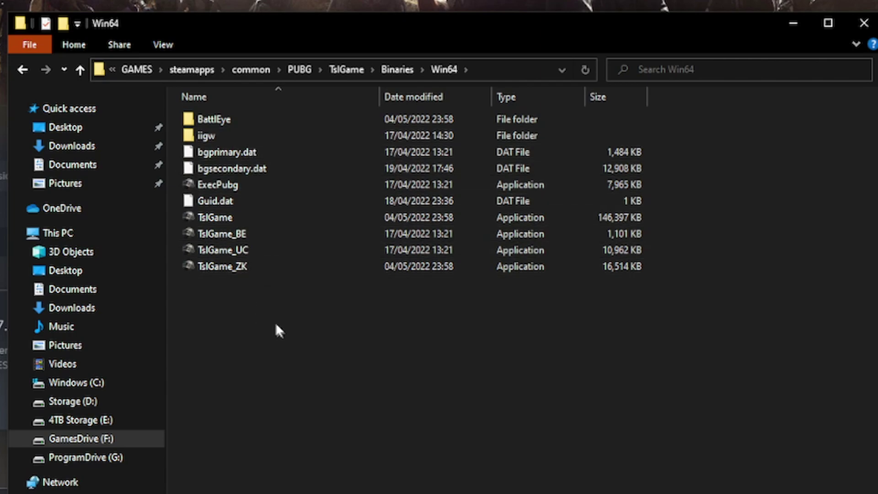
Step: Copy the Win64 folder's full path and minimize the File Explorer and Steam windows
click(479, 69)
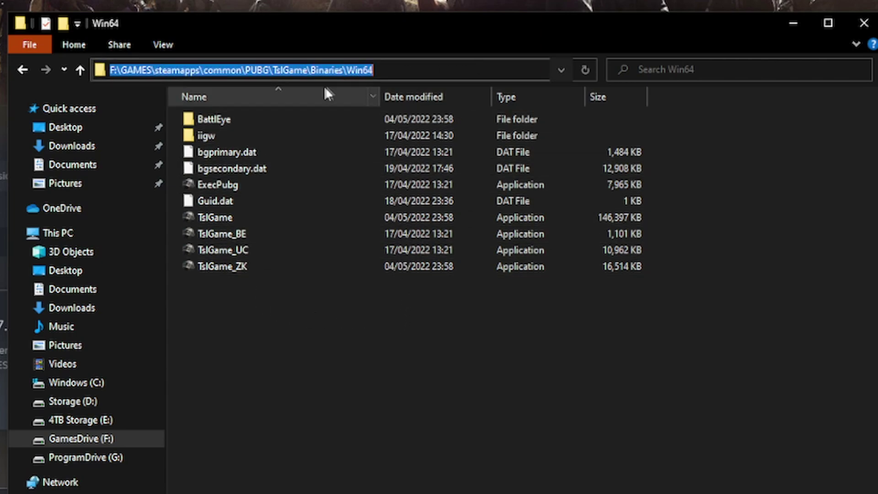
right_click(280, 77)
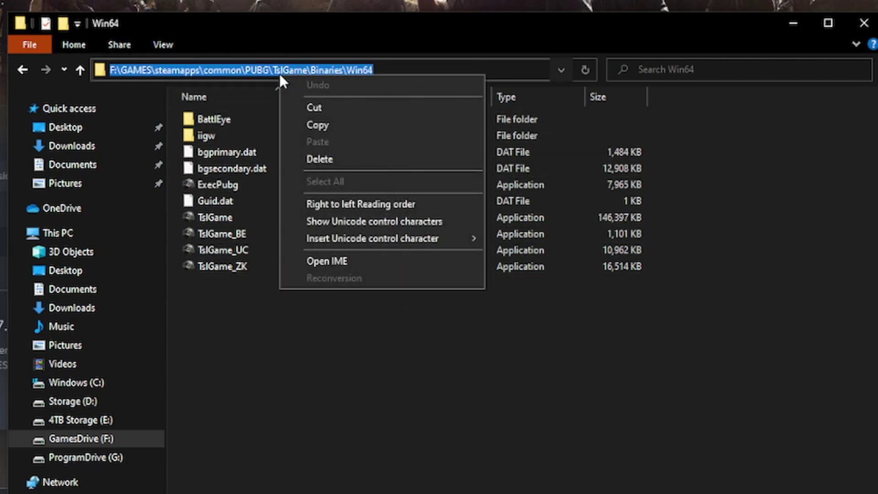
click(315, 125)
click(794, 23)
click(779, 62)
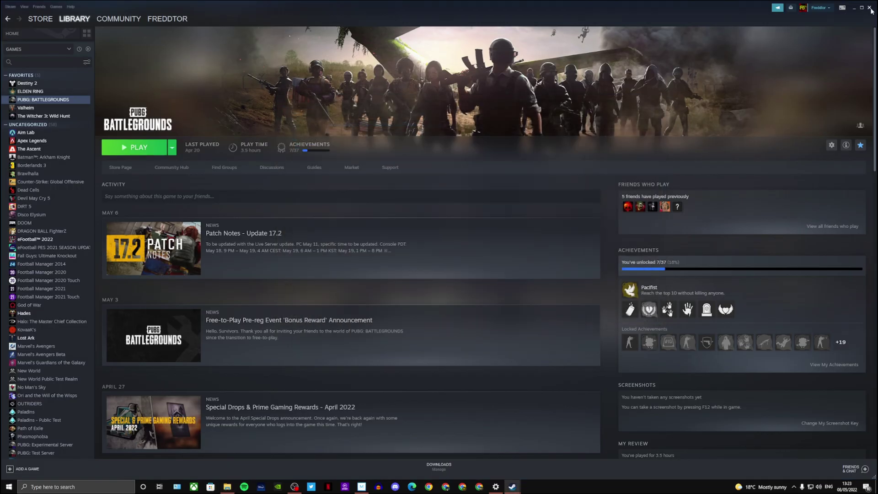
click(854, 8)
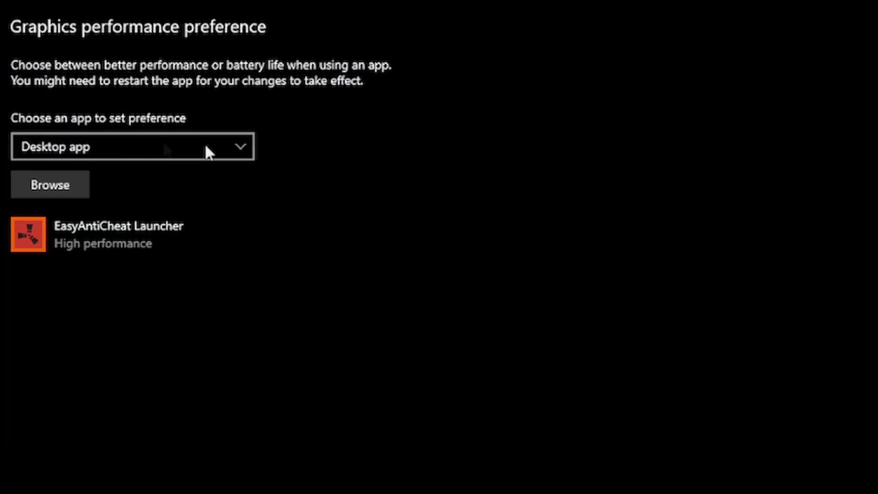
Step: Browse for a desktop app in Graphics settings and go to F:\GAMES\steamapps\common\PUBG\TslGame\Binaries\Win64 using the copied path
click(27, 221)
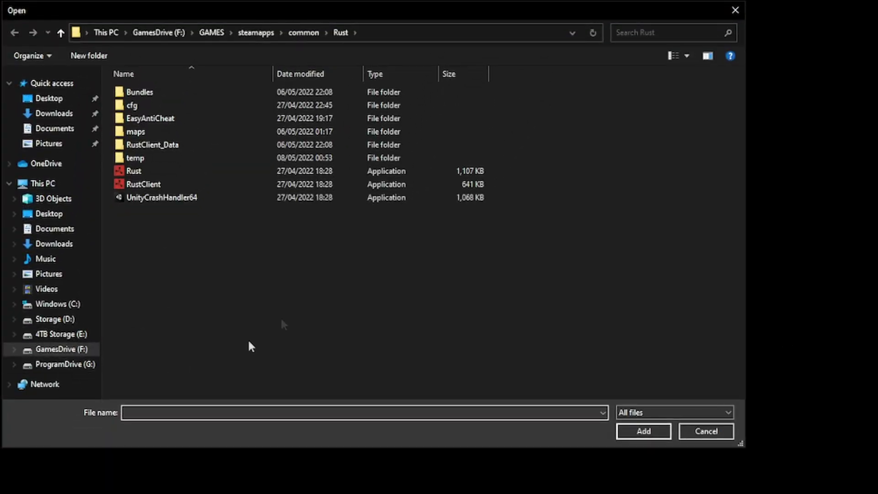
click(387, 34)
right_click(379, 35)
click(408, 88)
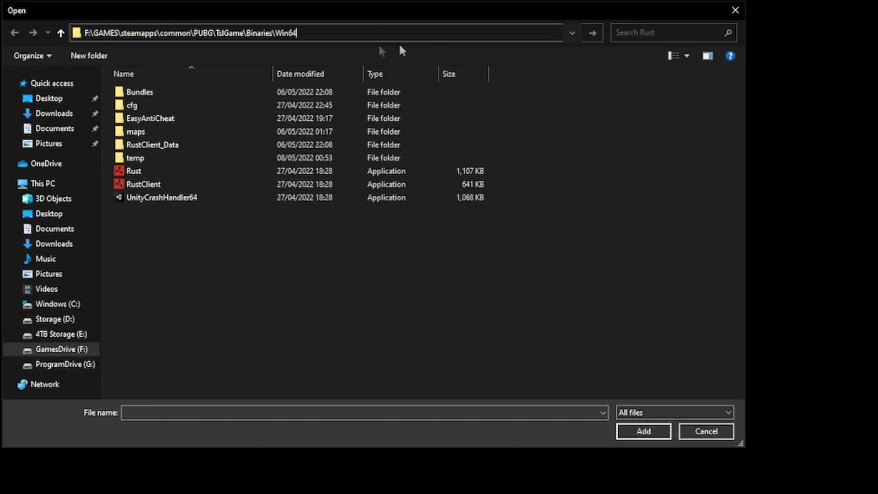
key(Return)
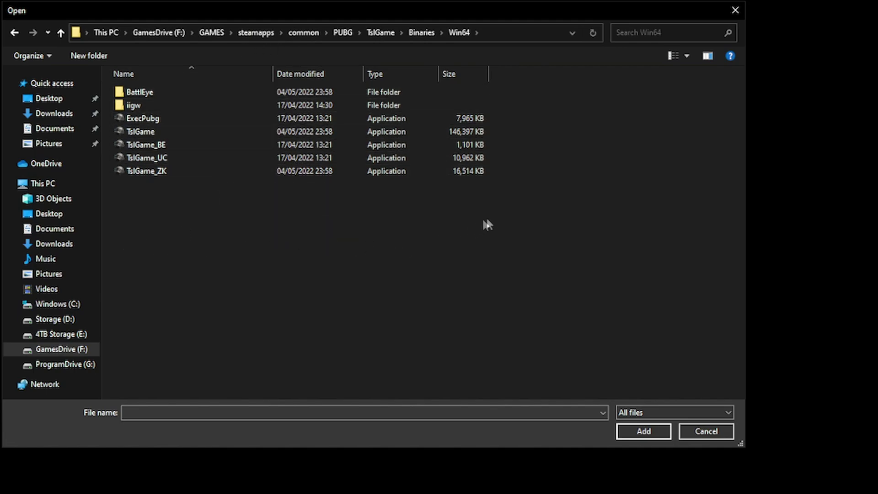
Step: Add the TslGame application to the graphics performance preference list and open its options
click(154, 133)
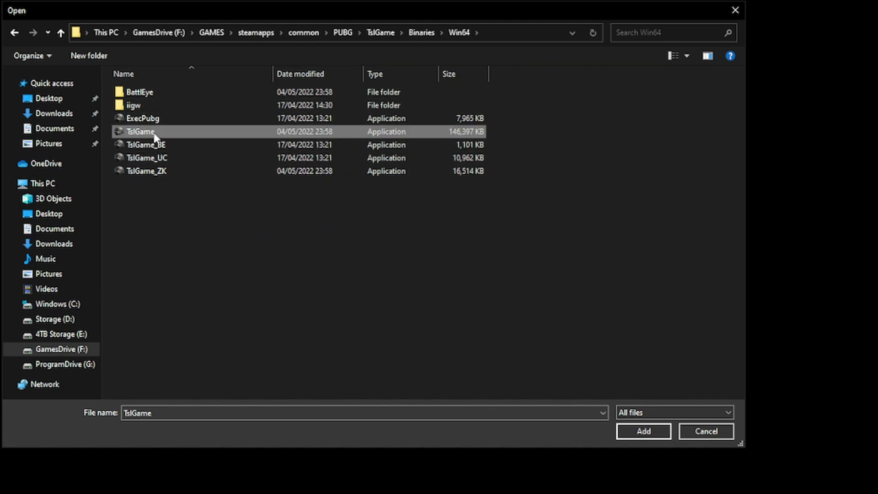
click(637, 431)
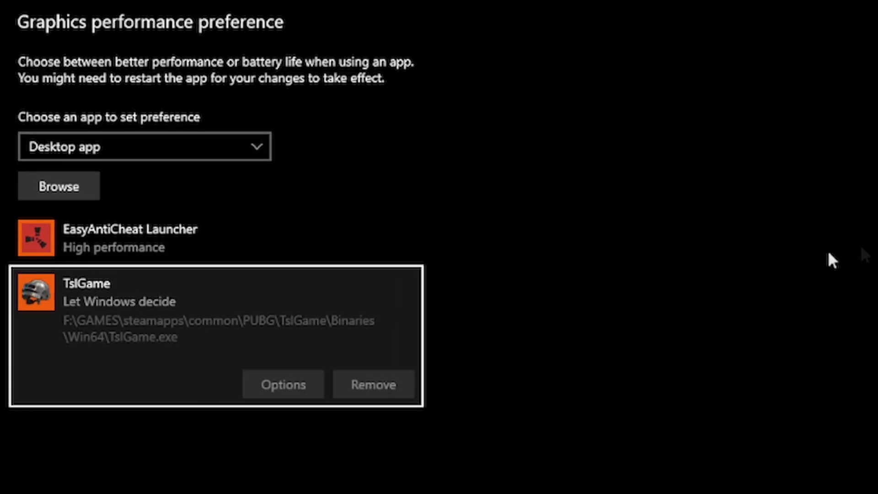
click(295, 384)
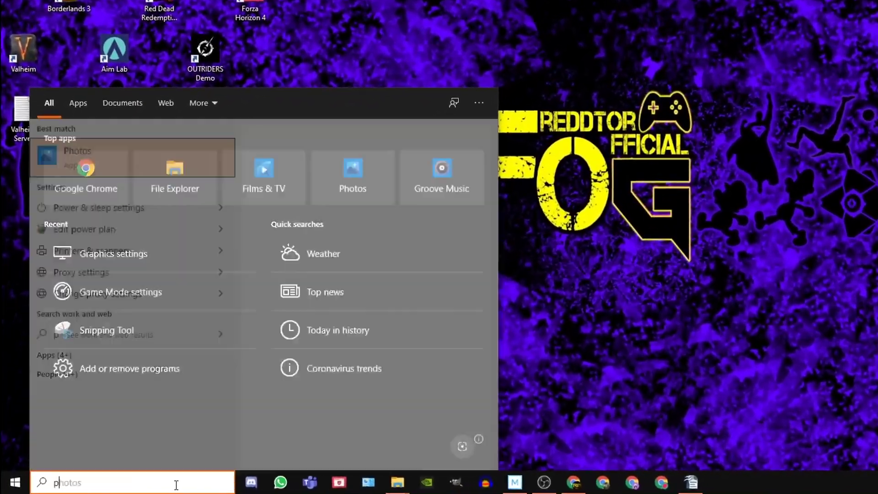
Step: Search Windows for power plan, open Edit power plan and go up to the Power Options page
text(an)
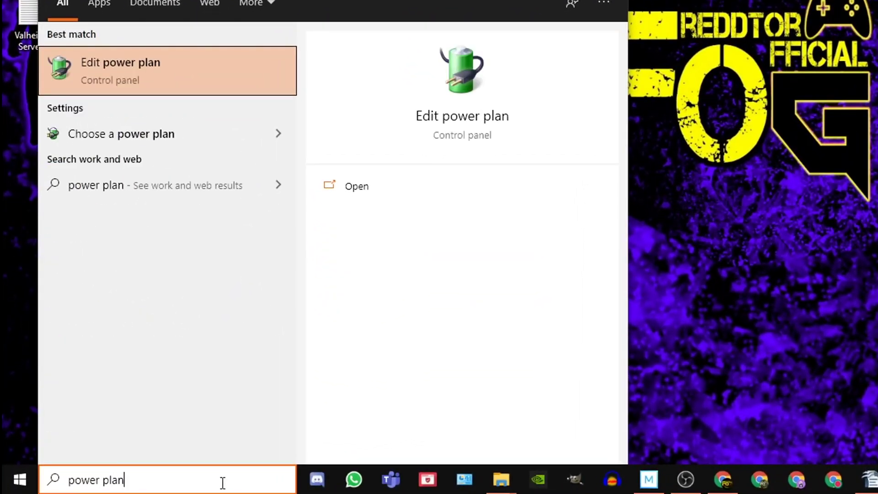
click(457, 118)
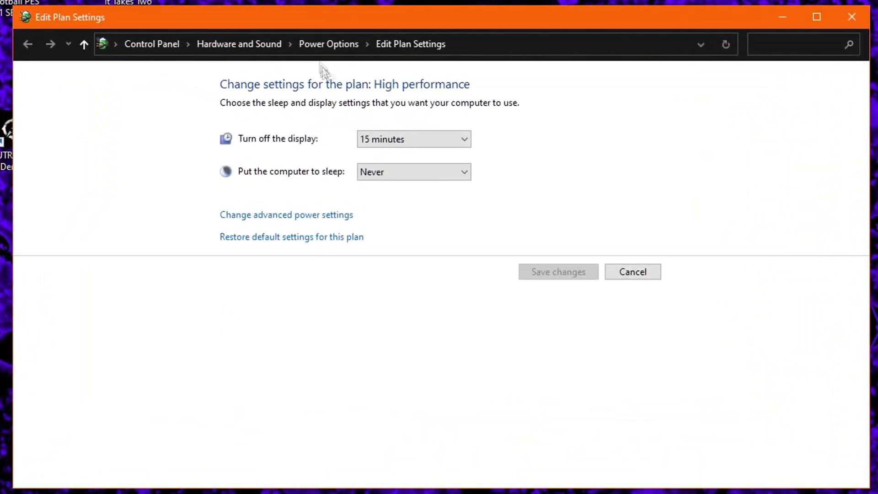
click(330, 45)
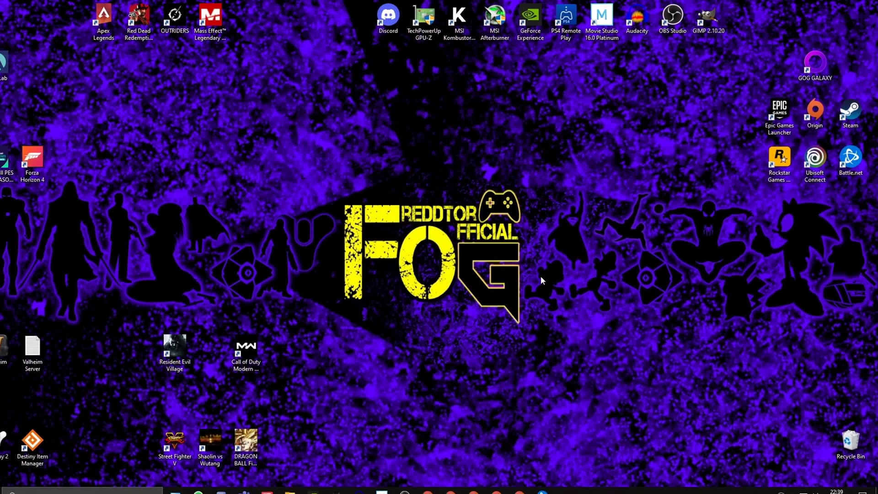
Step: Open the Windows Settings app and go to the Background apps page in the privacy settings
key(super+p)
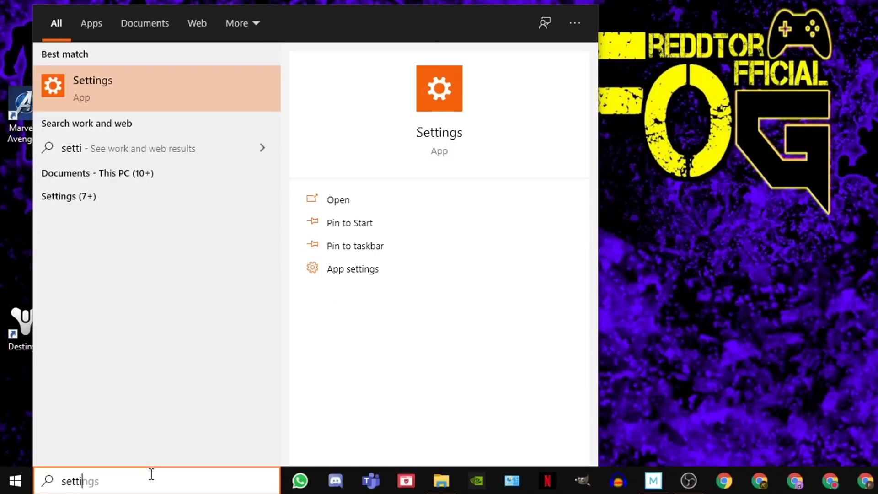
click(436, 141)
click(242, 227)
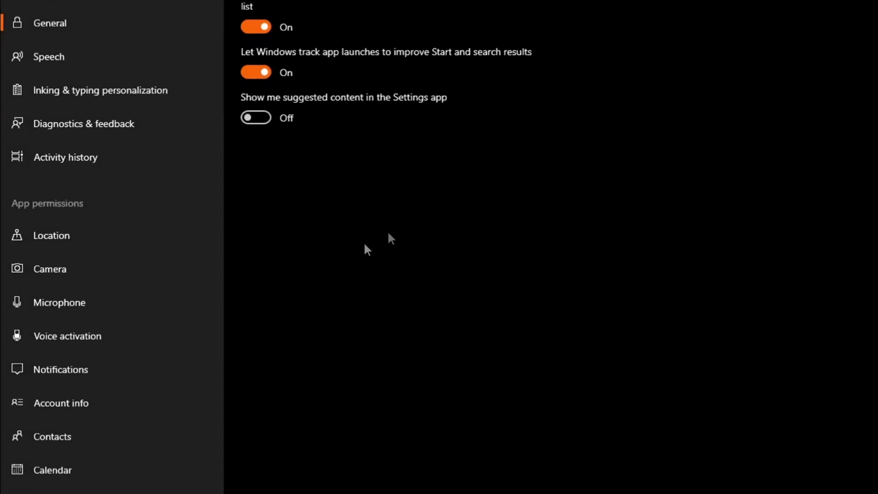
scroll(75, 437, down, 6)
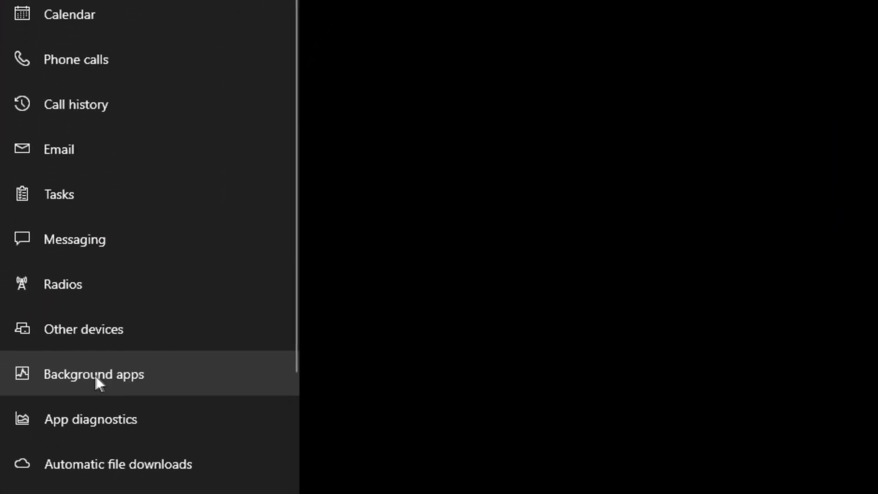
click(123, 377)
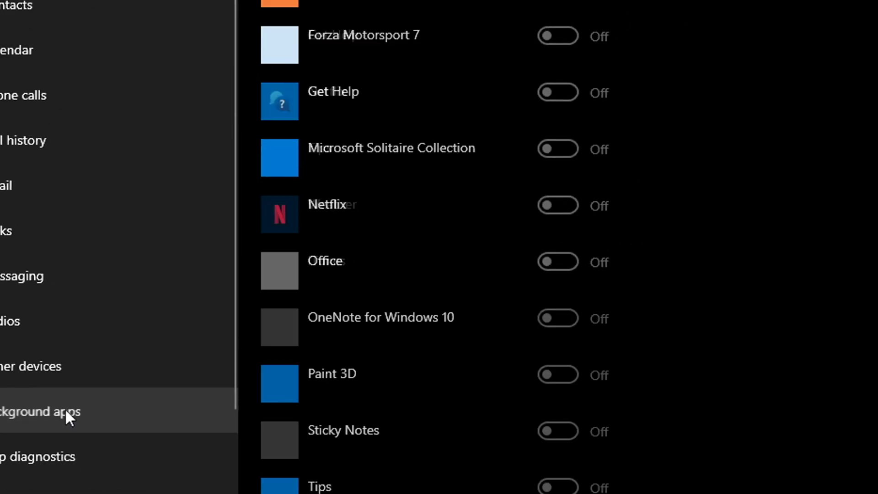
click(46, 105)
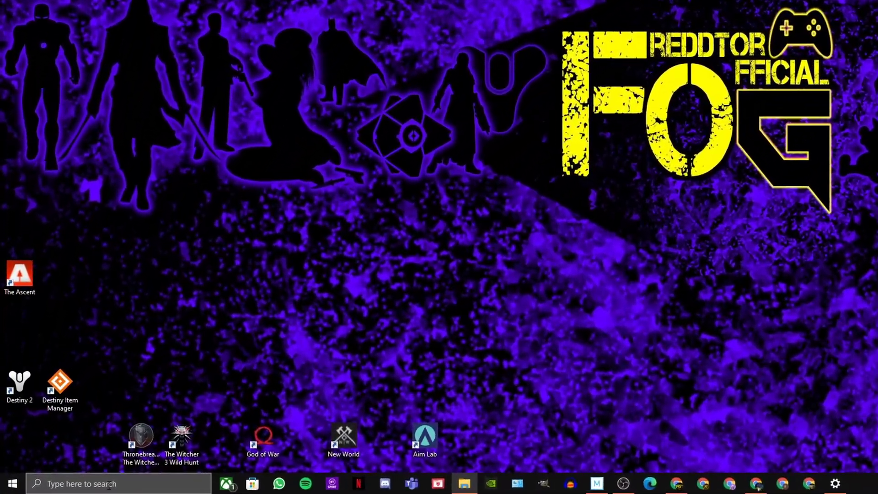
Step: Open the Run dialog through Windows search and launch the Registry Editor with REGEDIT
click(71, 487)
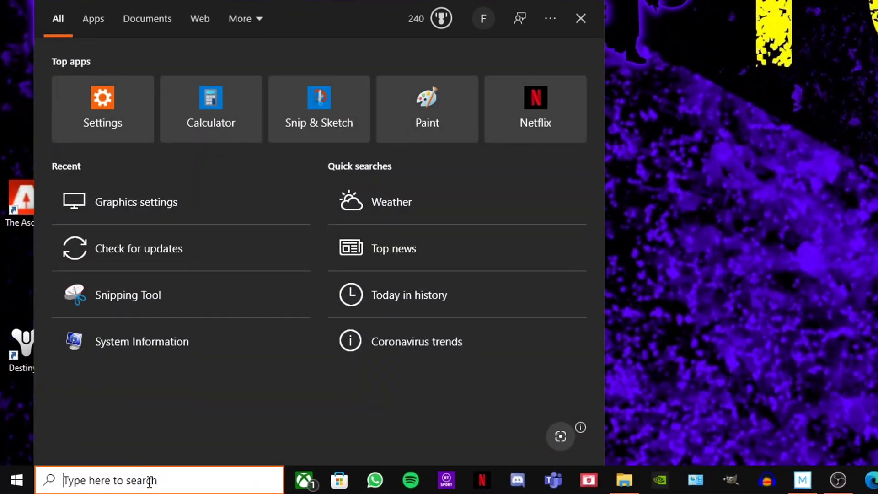
text(RUN)
key(Return)
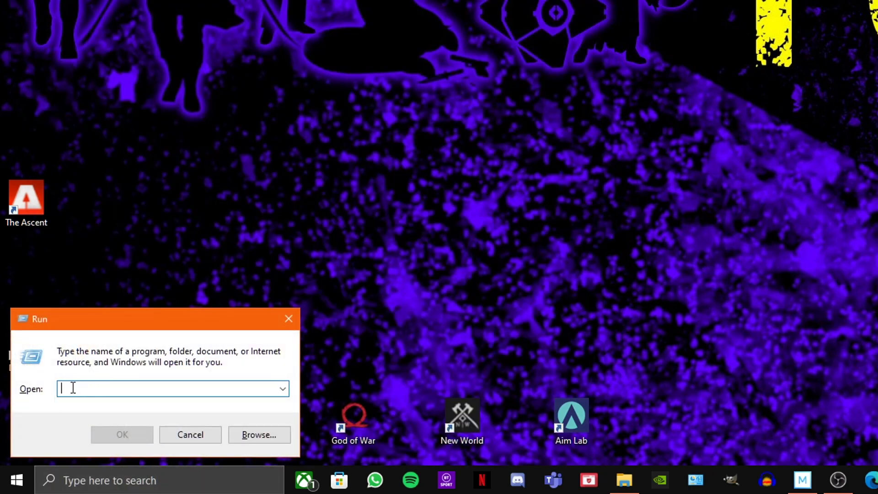
text(REGEDI)
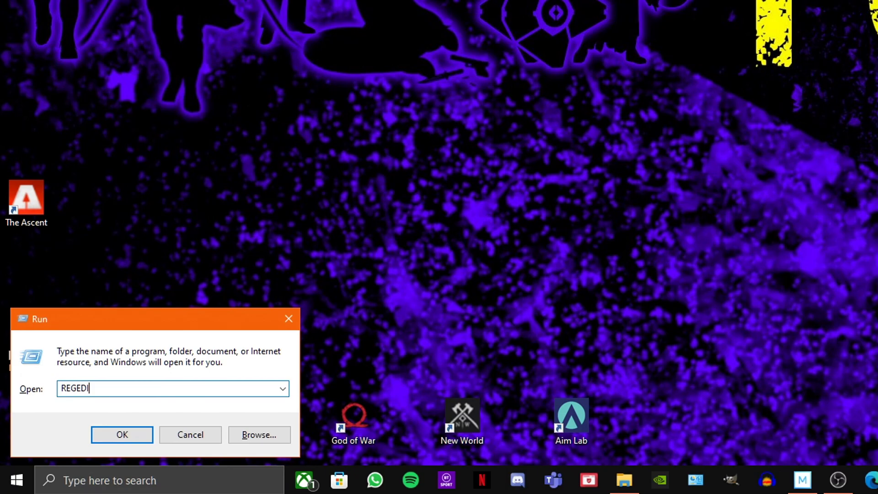
text(T)
key(Return)
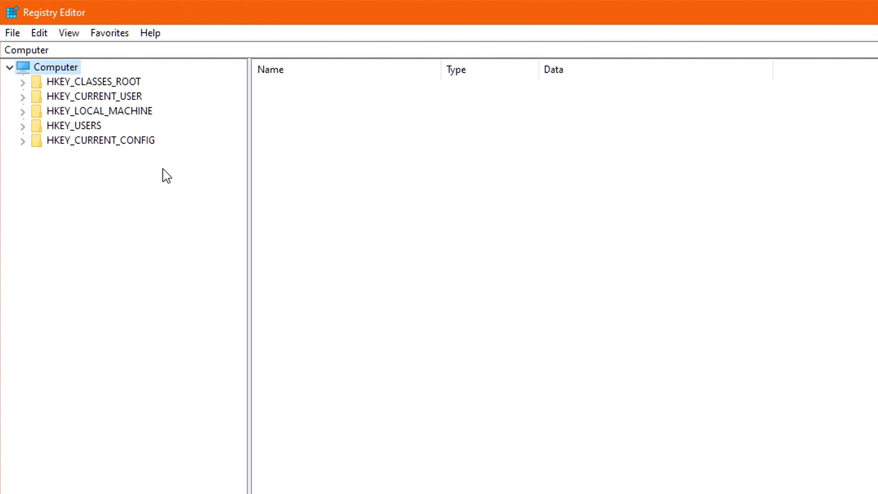
Step: Expand the registry tree through HKEY_LOCAL_MACHINE and SOFTWARE to the Microsoft key
double_click(66, 111)
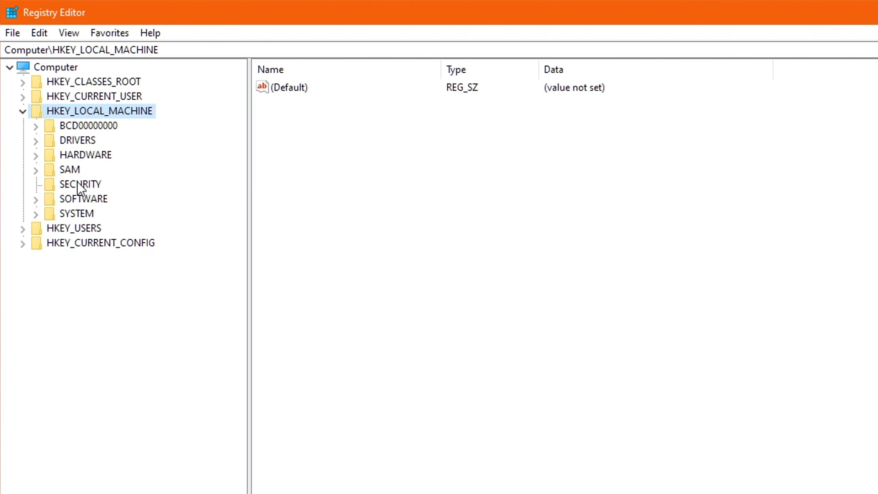
double_click(74, 199)
drag(239, 225, 233, 365)
click(104, 170)
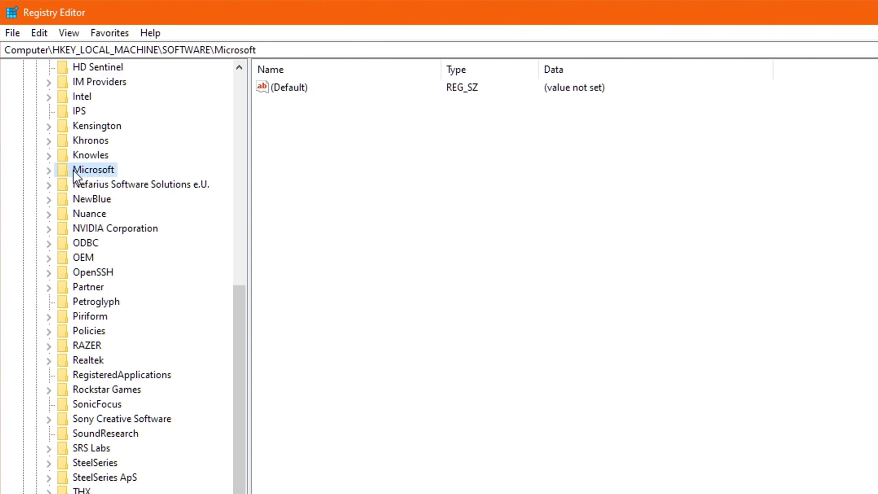
double_click(87, 170)
Step: Expand the Windows NT key under Microsoft and its CurrentVersion subkey
drag(238, 154, 242, 492)
click(112, 274)
double_click(99, 274)
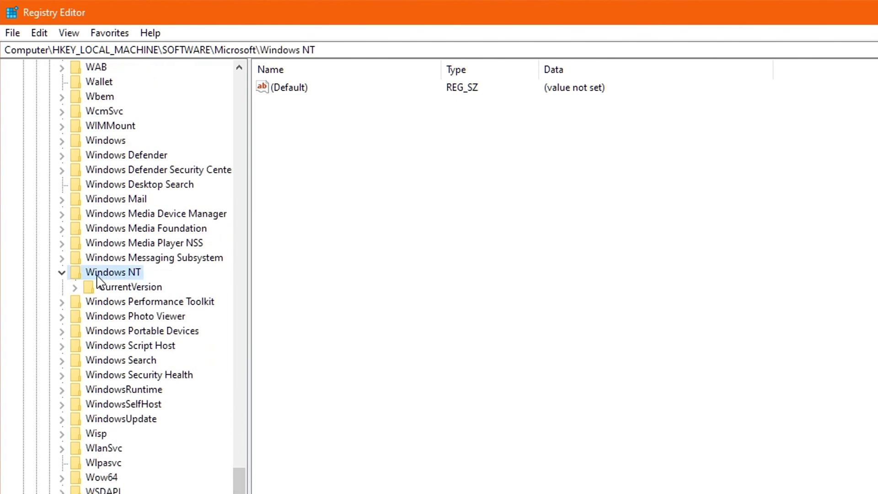
click(114, 288)
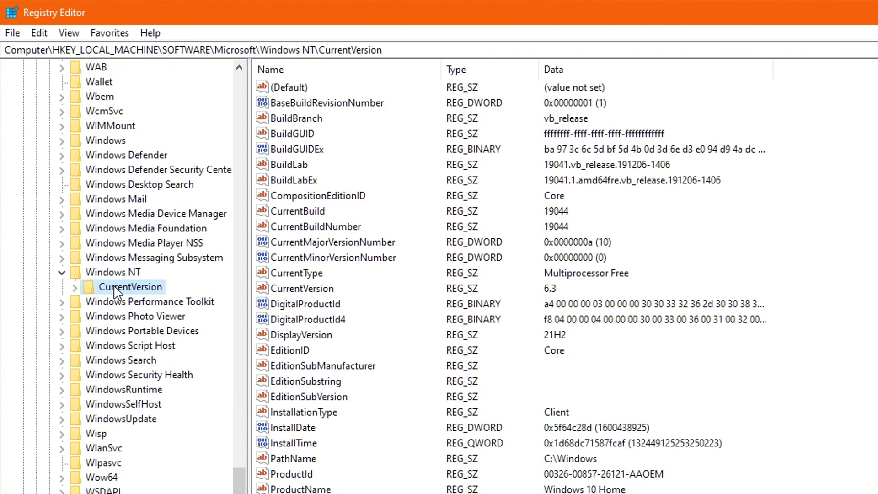
double_click(124, 284)
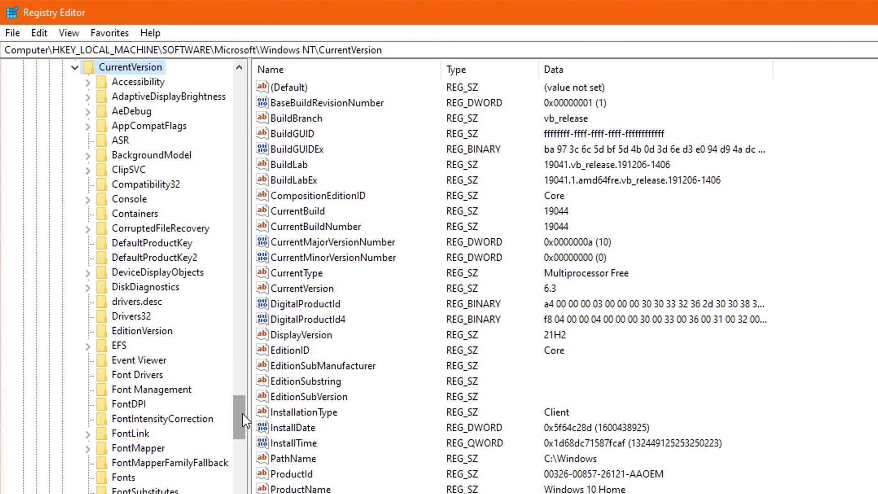
Step: Expand the Multimedia key under CurrentVersion and select its SystemProfile subkey
drag(243, 413, 242, 491)
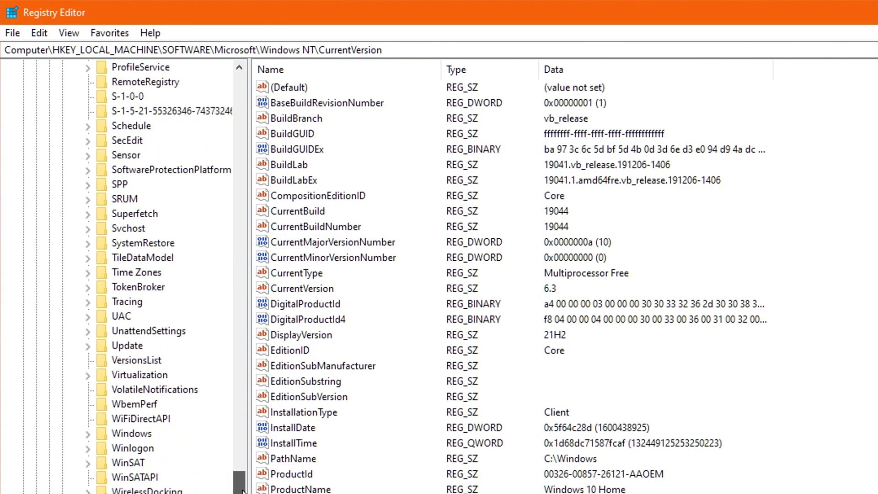
scroll(211, 366, up, 12)
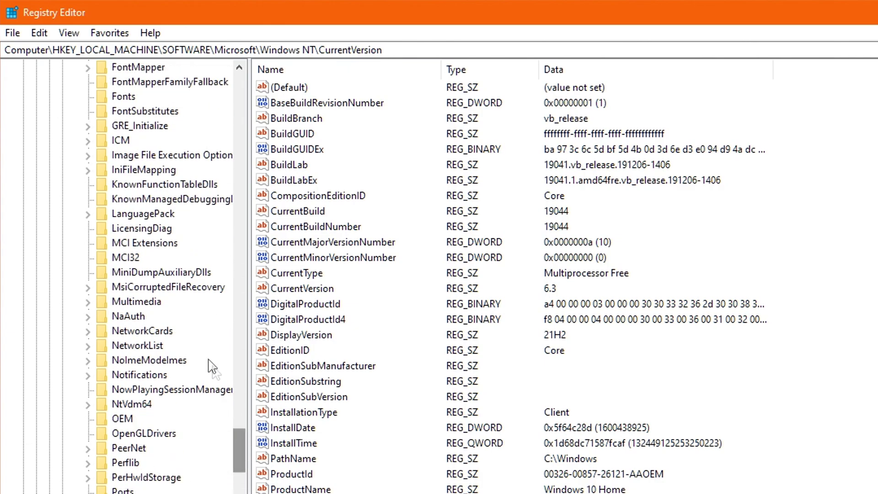
double_click(146, 303)
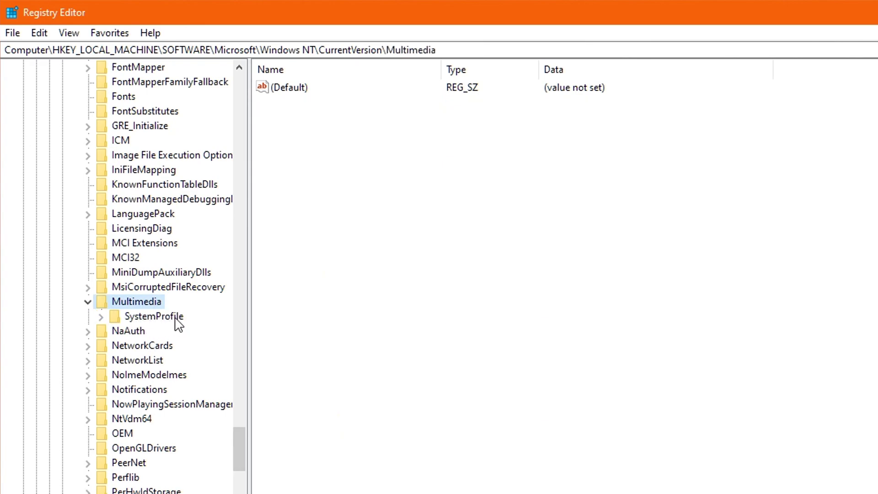
click(153, 316)
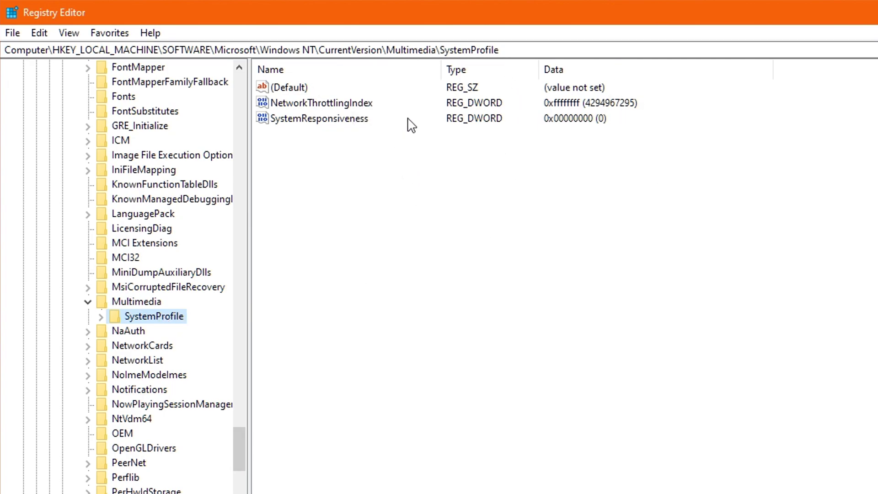
Step: Set the SystemProfile values in hexadecimal: NetworkThrottlingIndex to ffffffff and SystemResponsiveness to 0
click(309, 103)
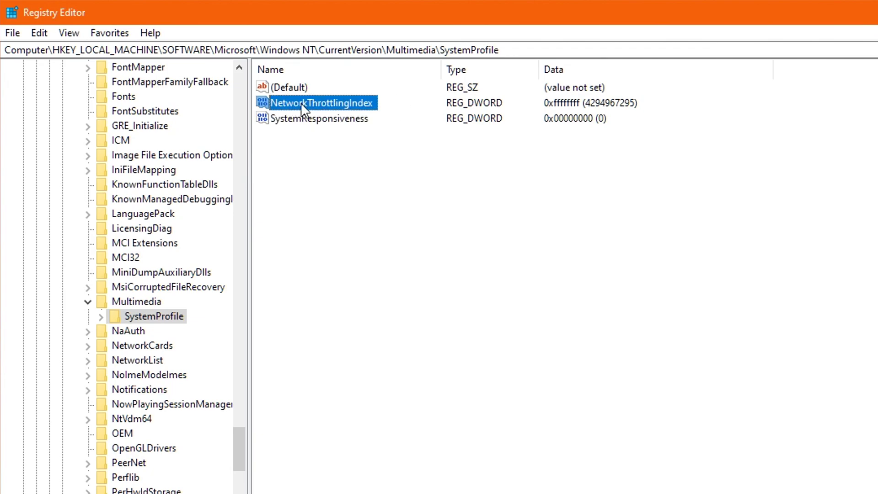
double_click(335, 102)
drag(228, 91, 540, 199)
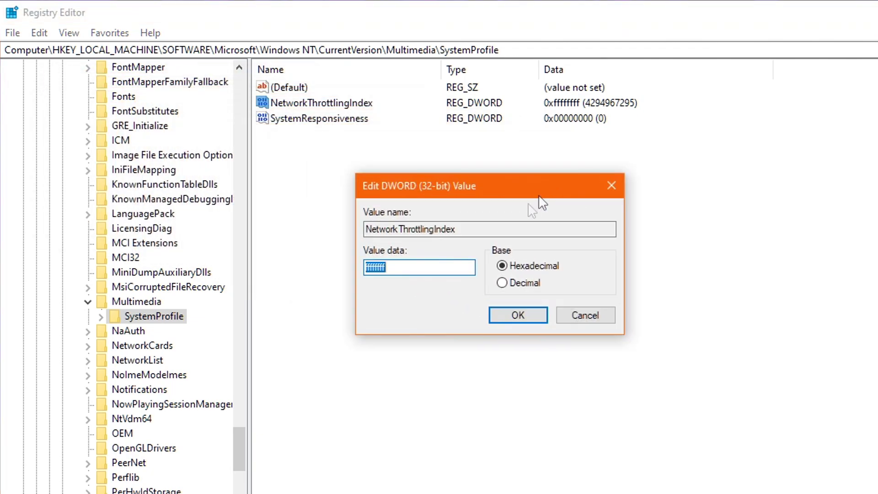
click(396, 268)
click(527, 317)
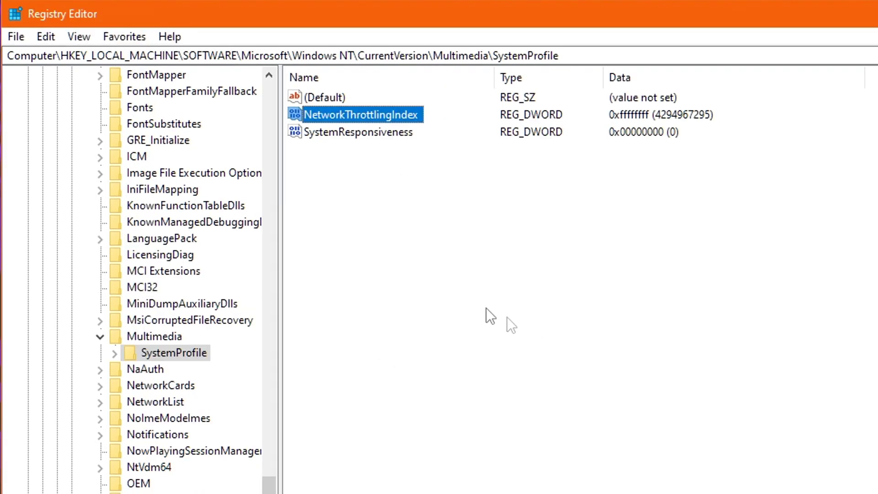
double_click(360, 135)
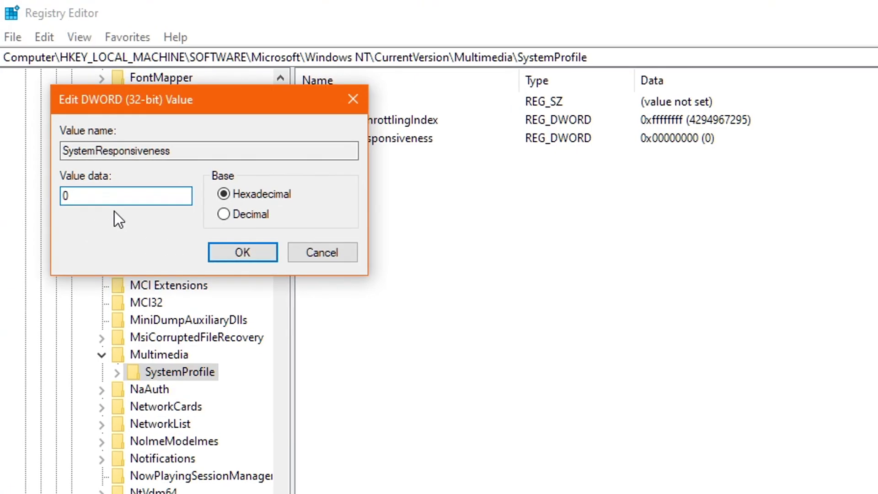
click(244, 252)
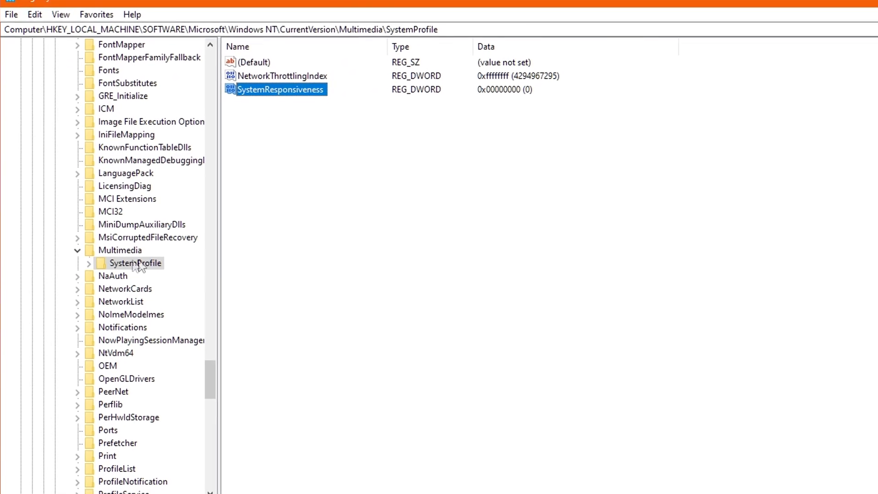
Step: Expand SystemProfile and its Tasks subkey, and select the Games key
click(136, 264)
double_click(137, 264)
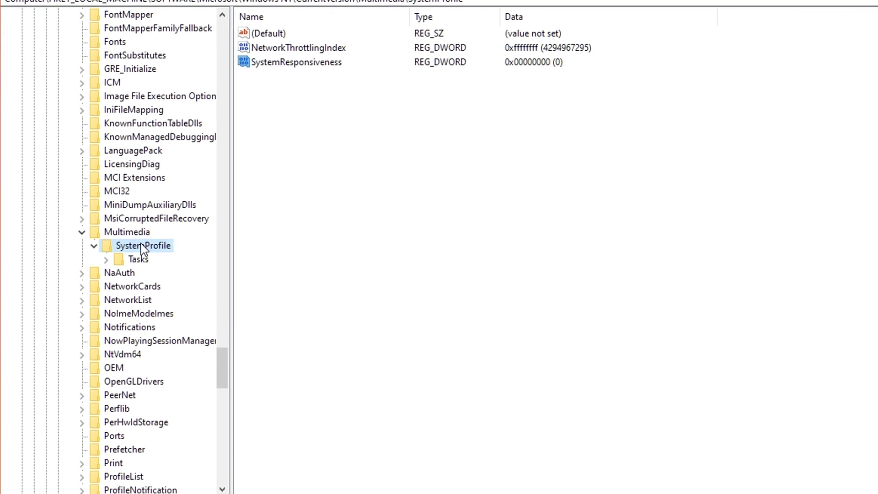
click(138, 259)
double_click(138, 259)
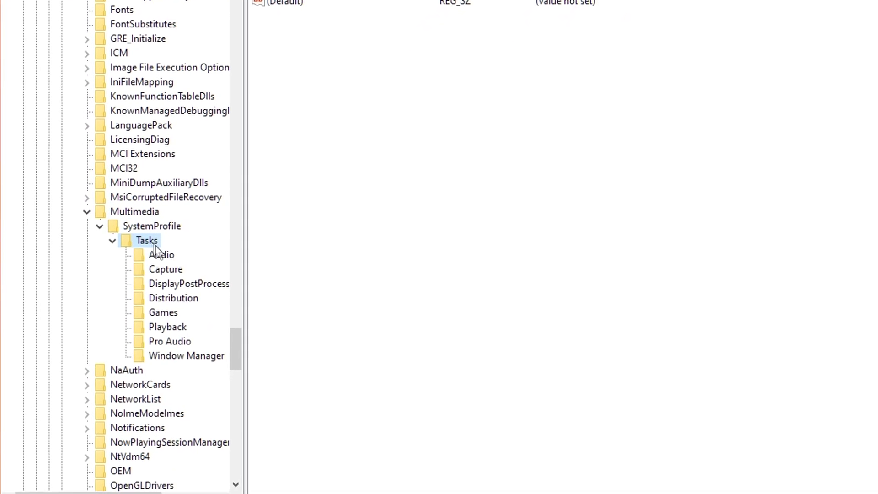
click(166, 311)
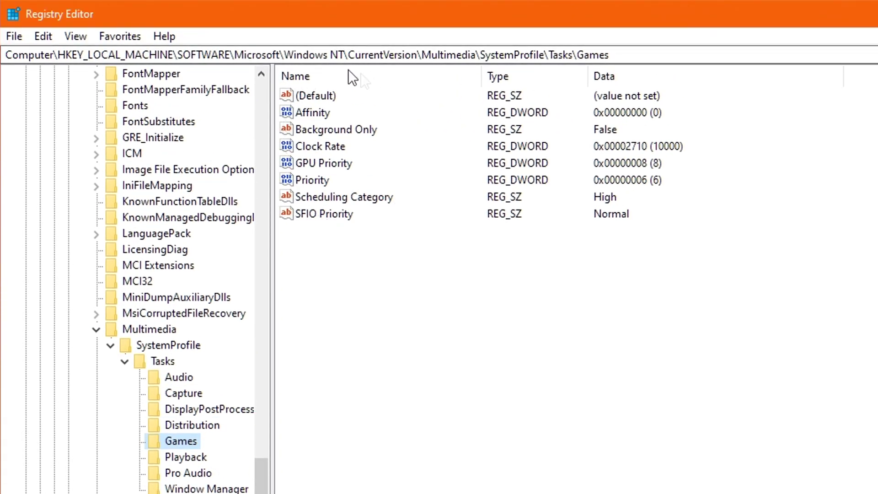
Step: Set the Games key's GPU Priority to 8 and its Priority to 6, both in hexadecimal
double_click(315, 165)
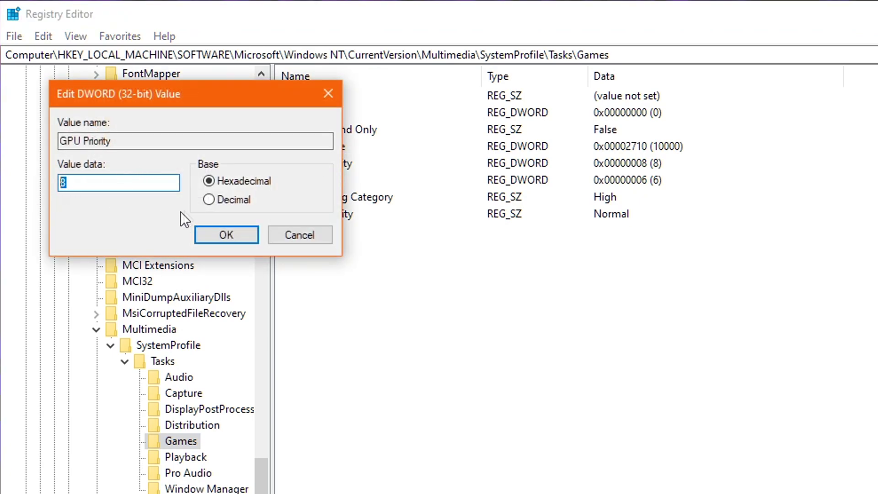
text(8)
click(224, 234)
double_click(320, 180)
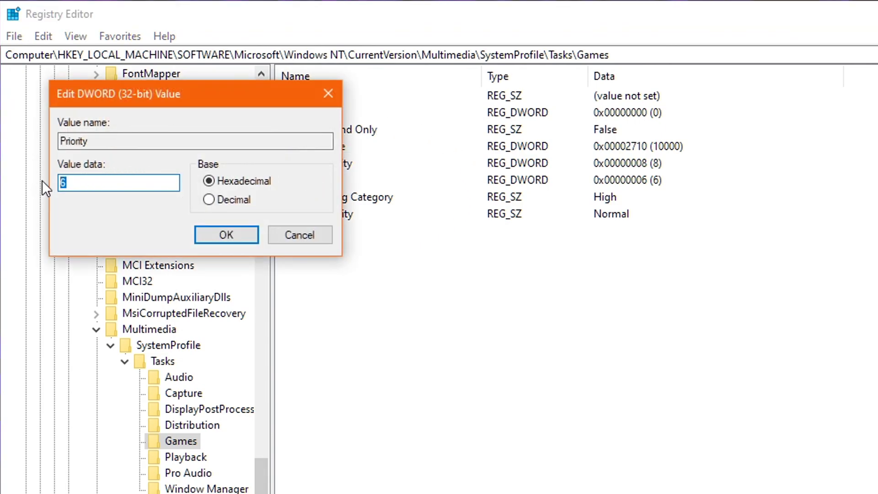
click(226, 235)
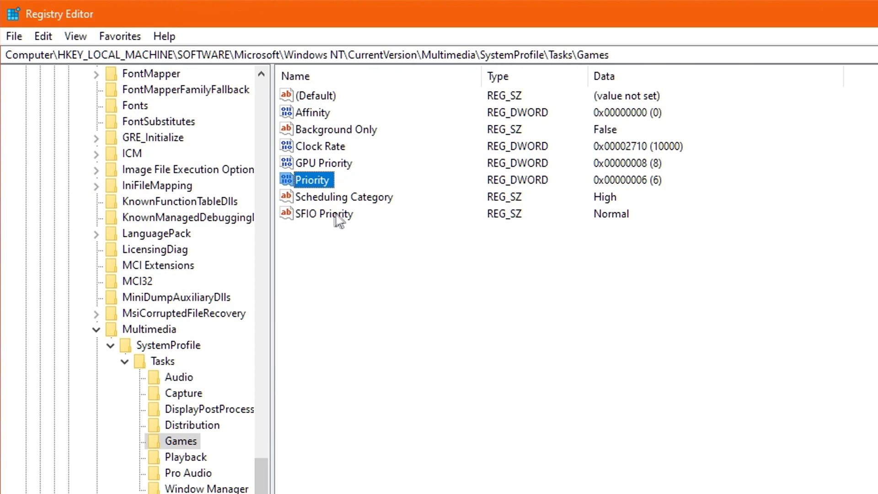
Step: Set the Scheduling Category string of the Games key to High
click(353, 196)
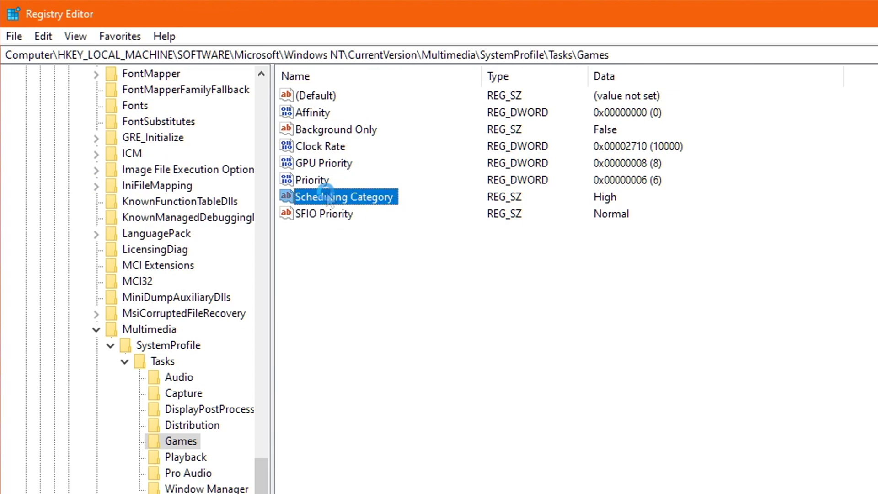
double_click(356, 197)
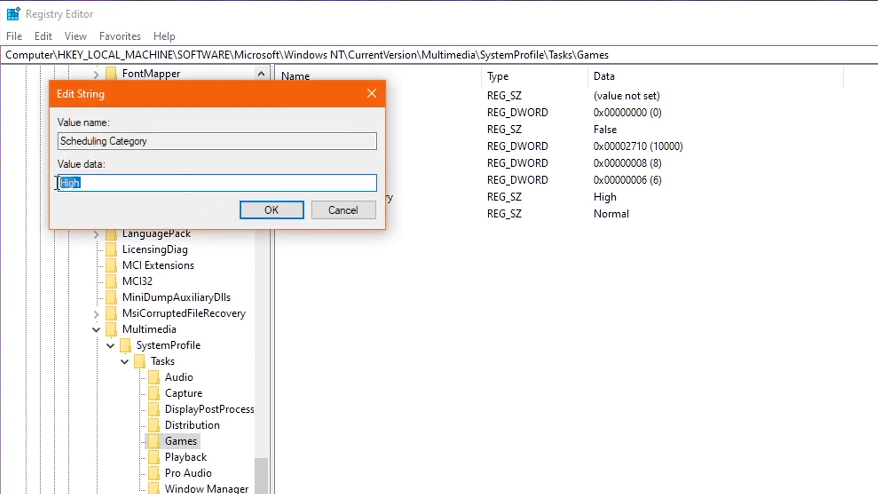
click(284, 209)
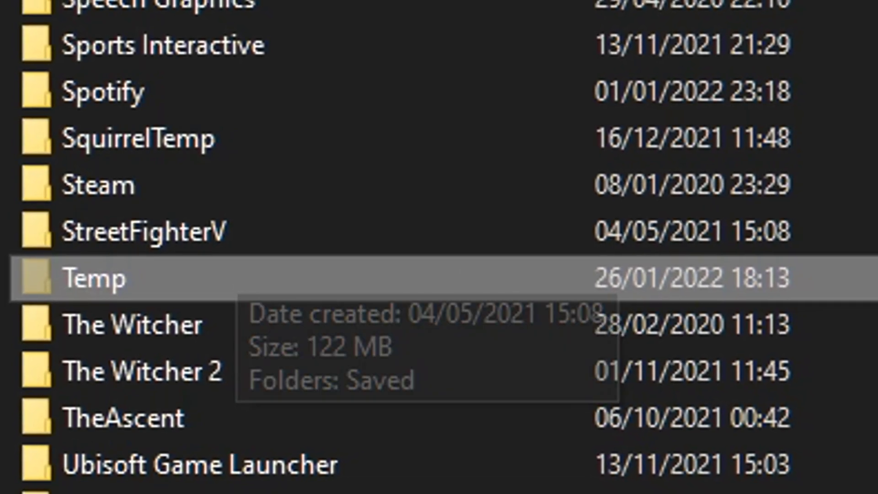
Step: Search Windows for %appdata% and open the Roaming folder
mouse_move(178, 267)
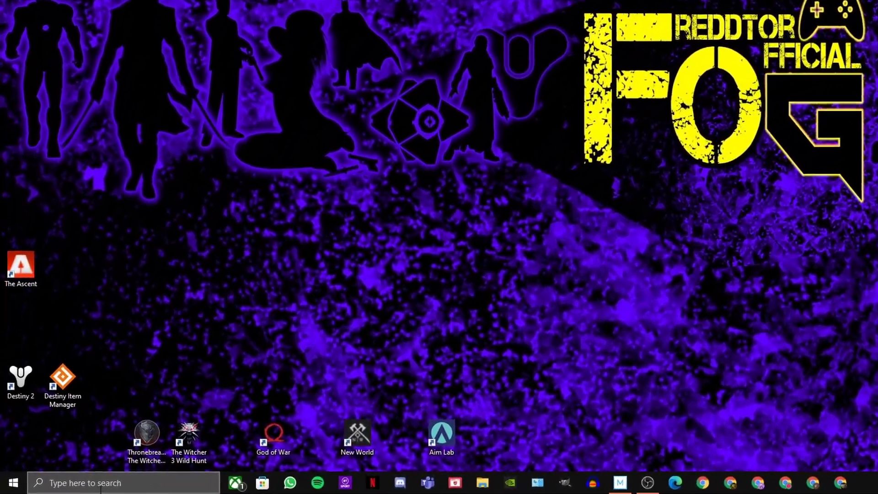
click(75, 484)
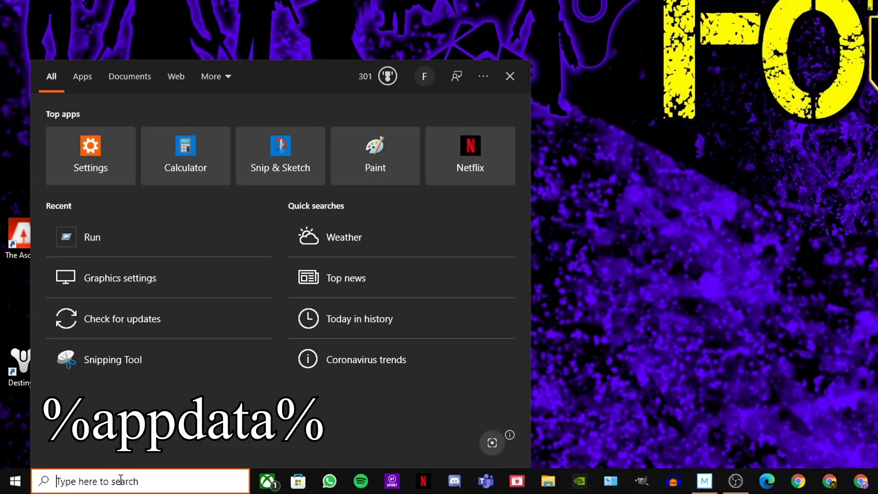
text(%ap)
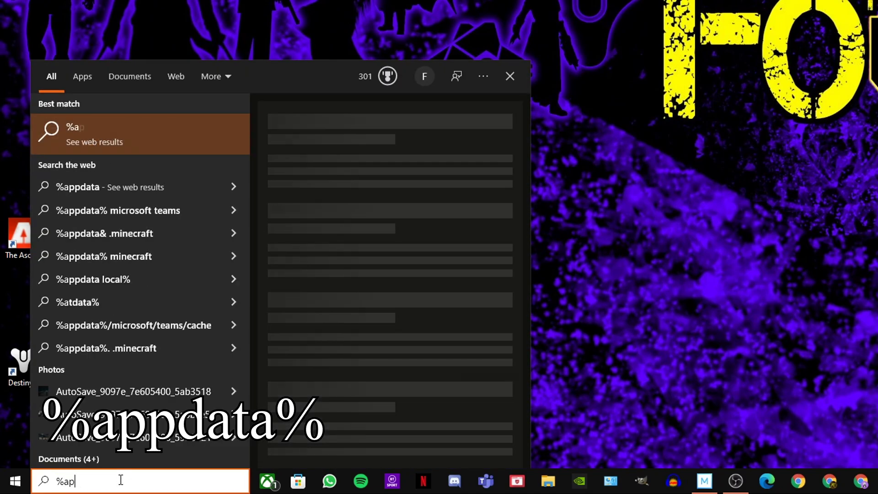
text(pdata%)
key(Return)
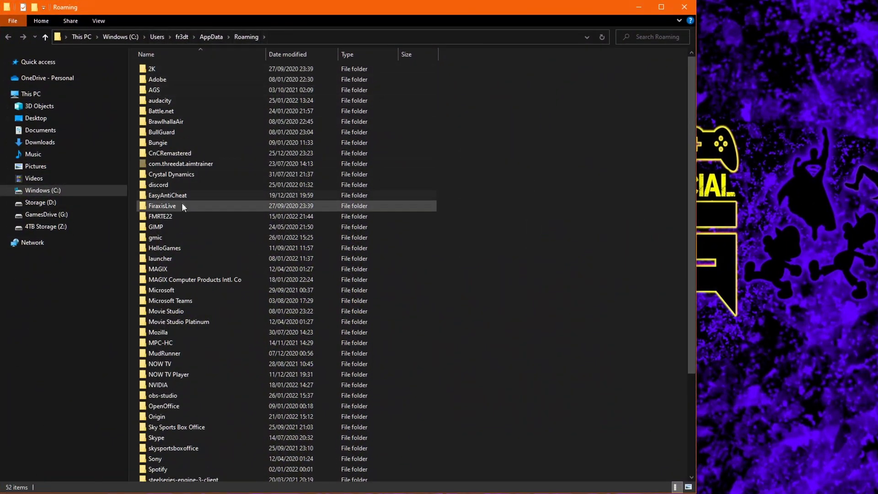
scroll(173, 183, down, 4)
scroll(172, 256, up, 4)
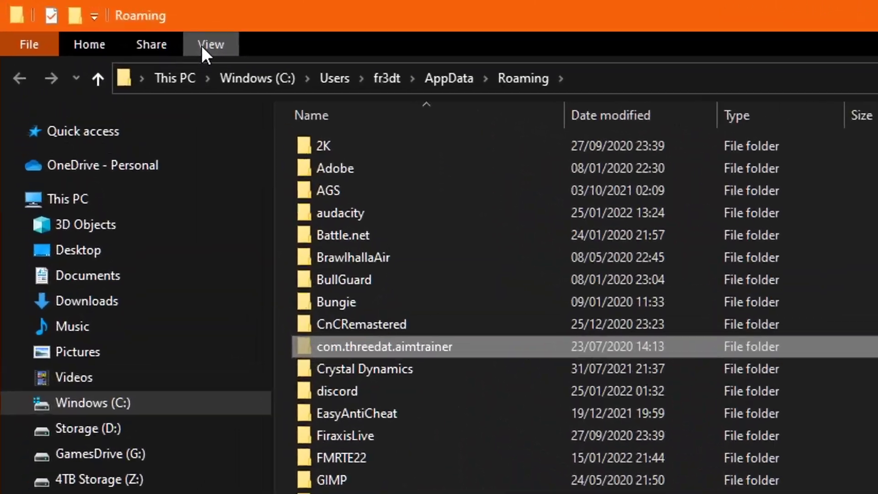
Step: Turn on the display of hidden items in File Explorer
click(95, 21)
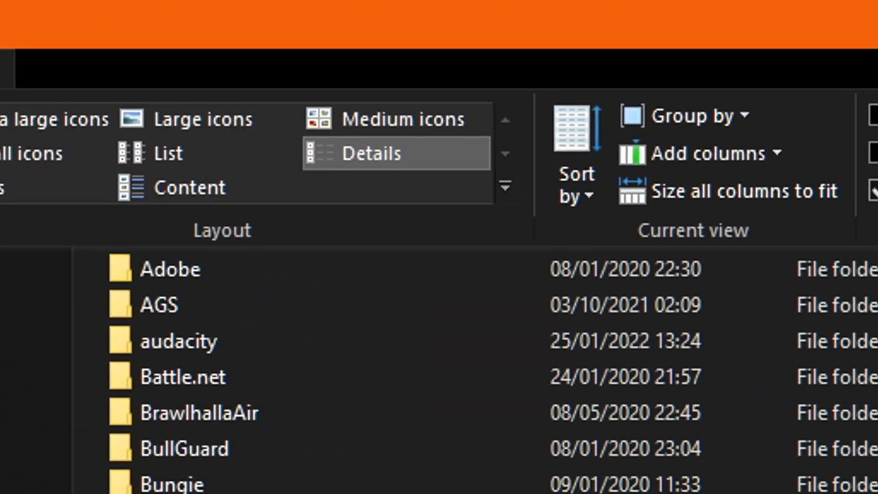
click(624, 177)
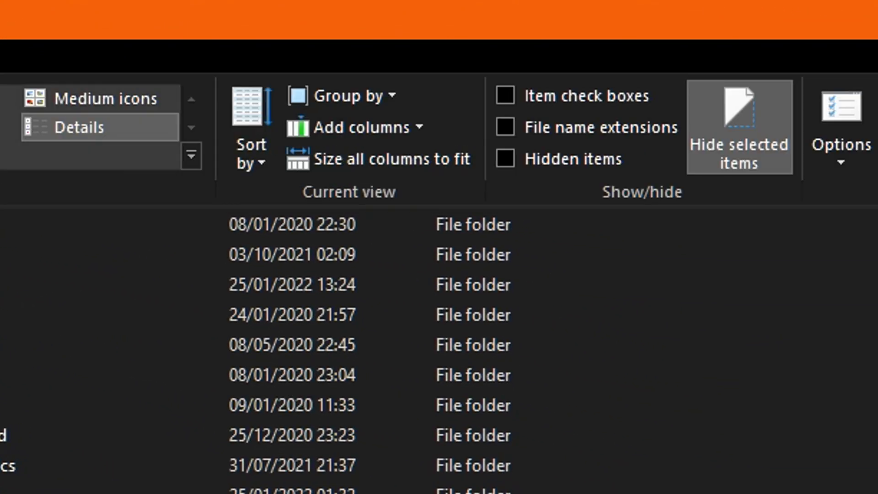
click(506, 157)
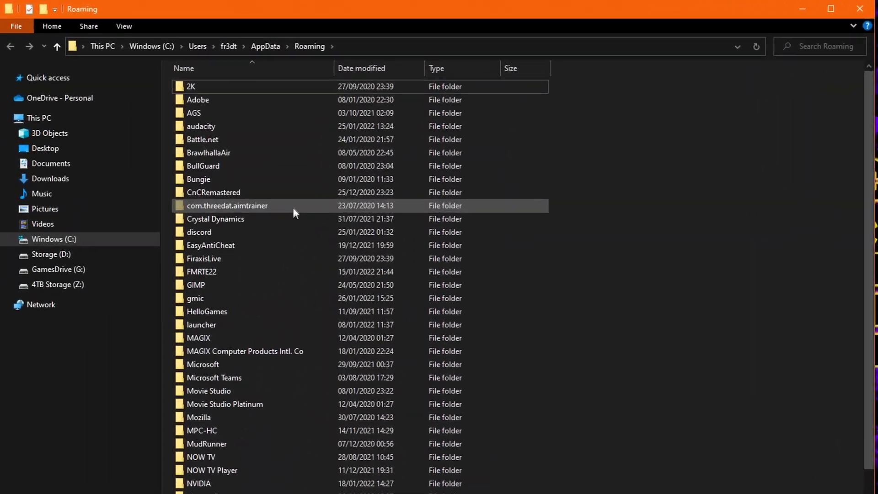
Step: Go up to the AppData folder and open the Temp folder inside Local
click(188, 47)
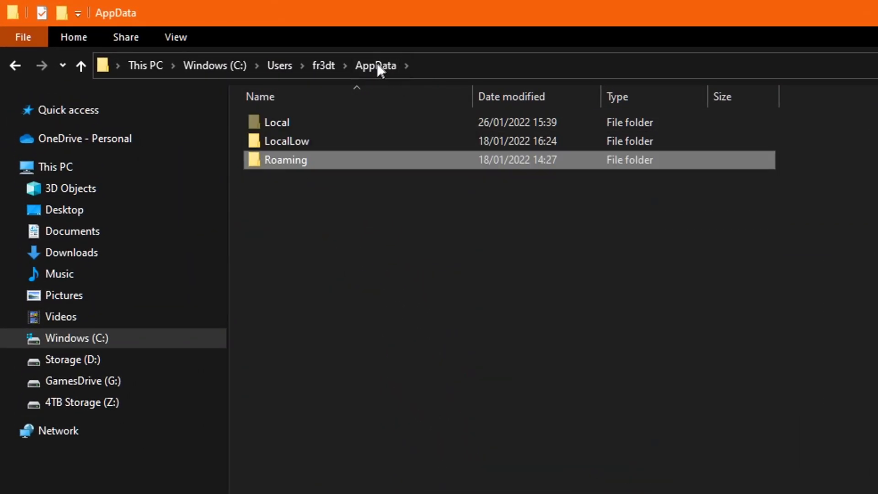
click(328, 122)
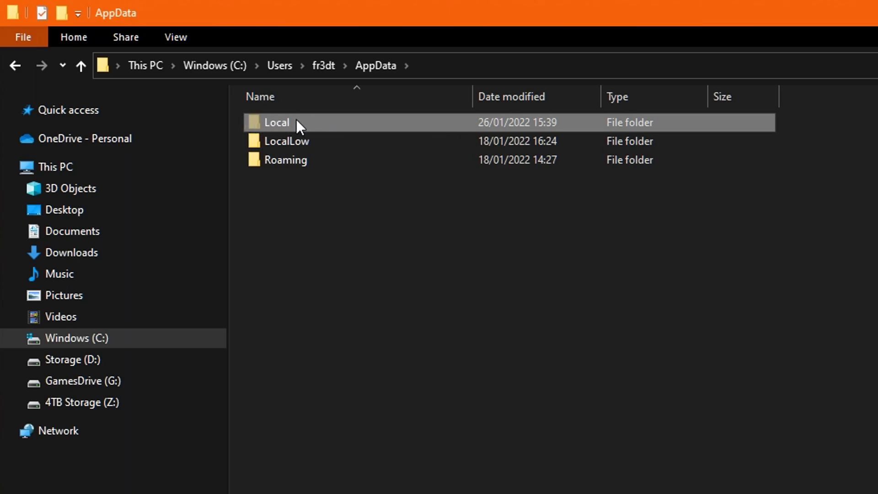
double_click(307, 119)
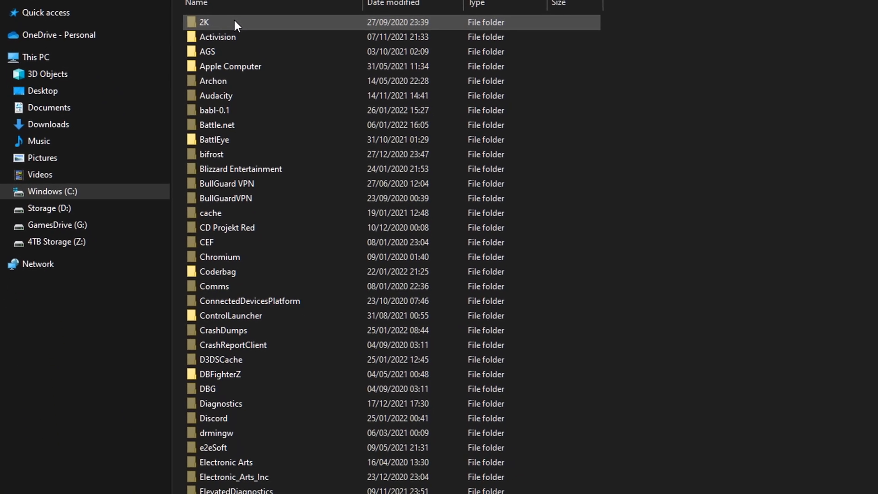
scroll(298, 173, down, 8)
scroll(298, 176, down, 20)
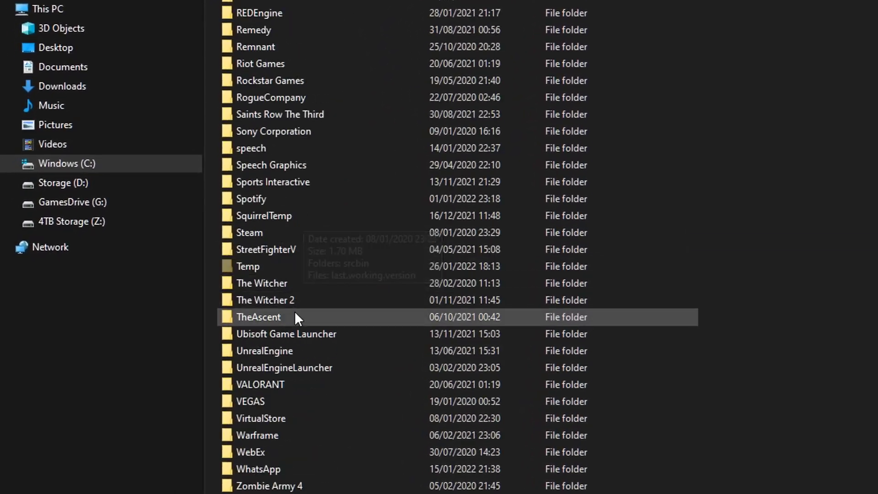
double_click(255, 264)
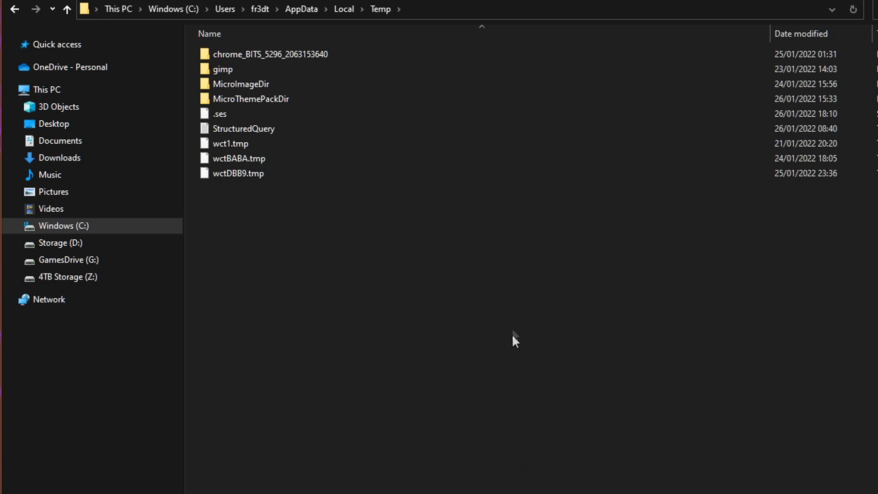
Step: Delete all files and folders in Temp, skipping every item that is in use
drag(804, 471, 183, 32)
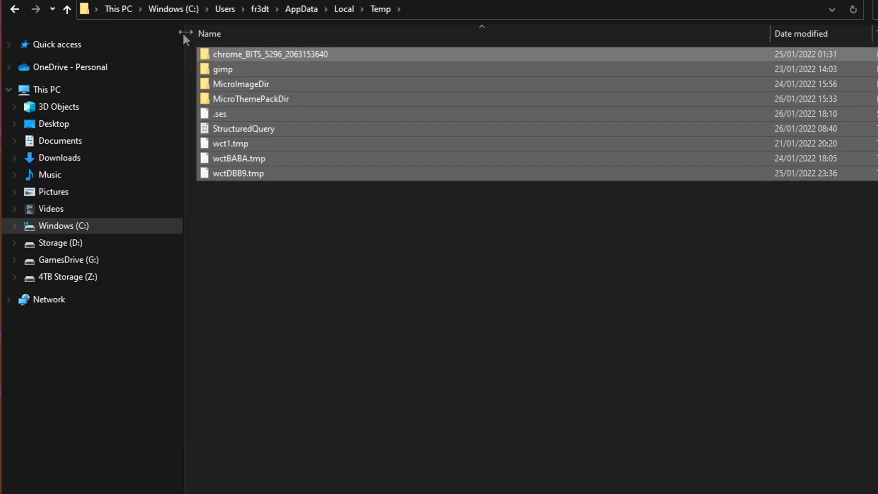
right_click(312, 232)
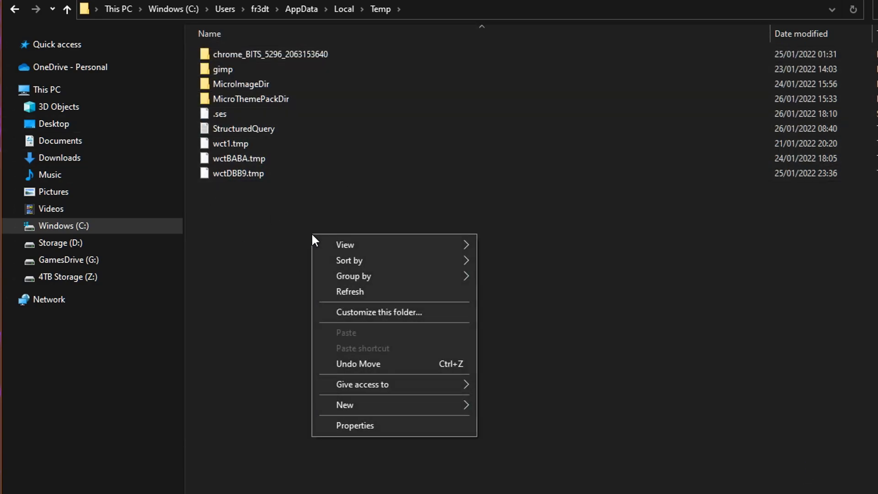
click(255, 249)
drag(569, 277, 170, 15)
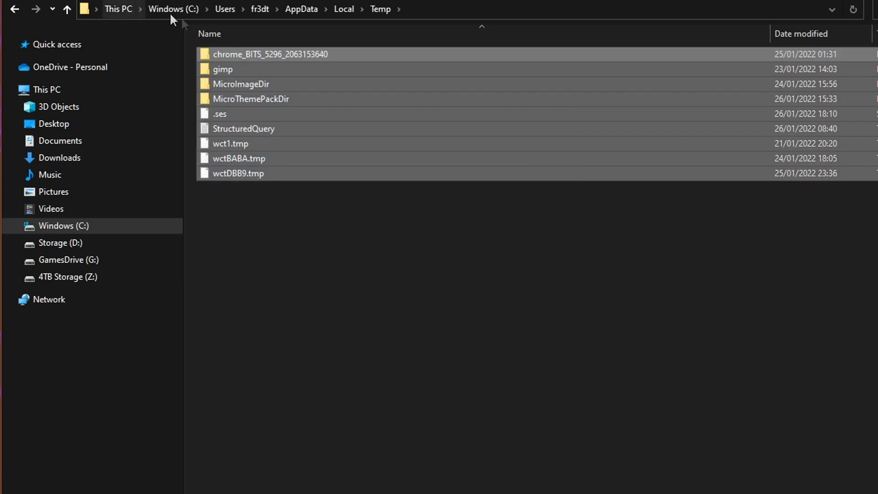
right_click(234, 53)
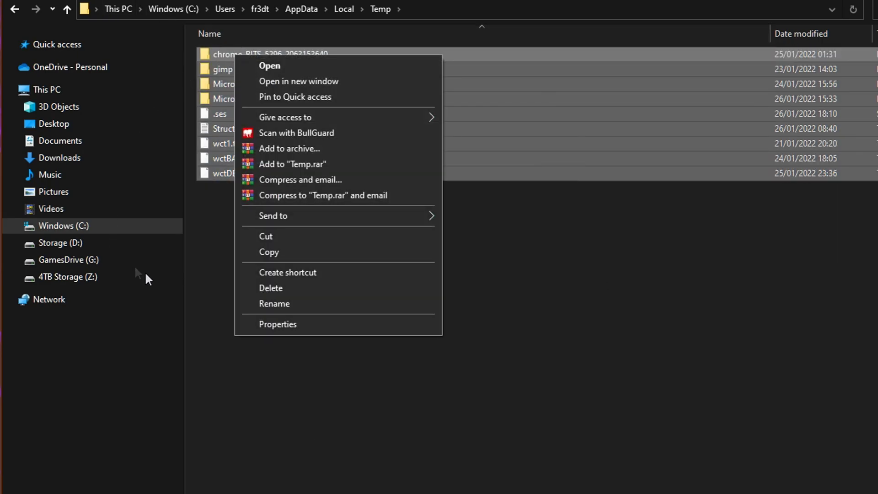
click(311, 287)
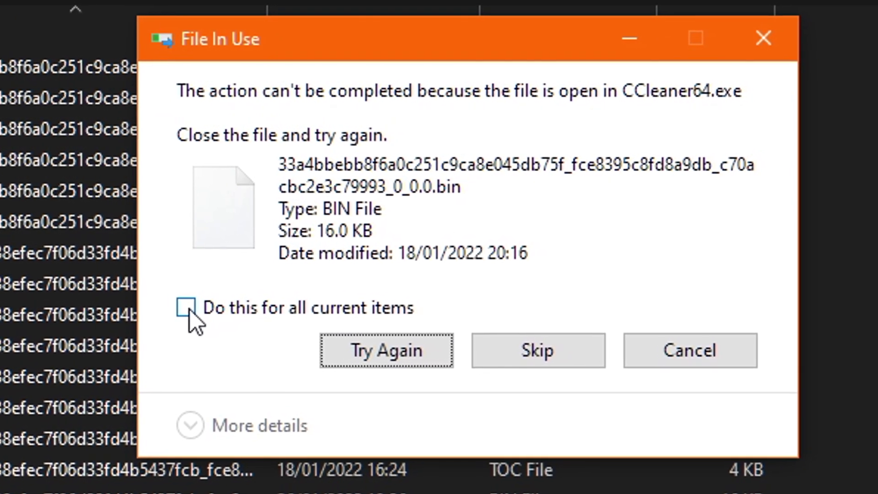
click(198, 307)
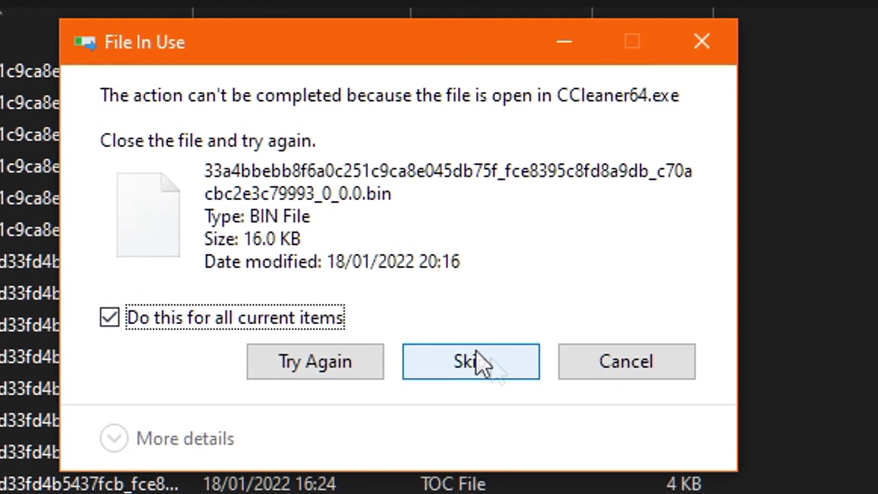
click(489, 366)
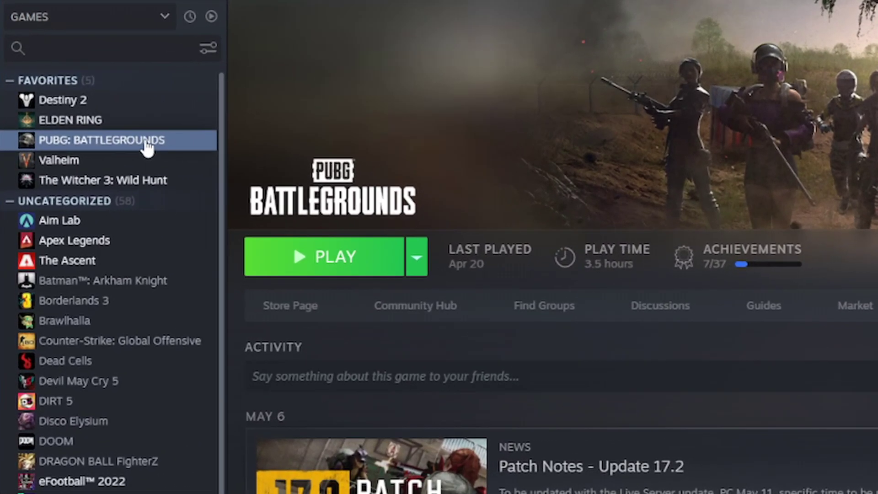
Step: Switch to Steam and browse the local files of PUBG: BATTLEGROUNDS from its properties
right_click(146, 136)
click(158, 223)
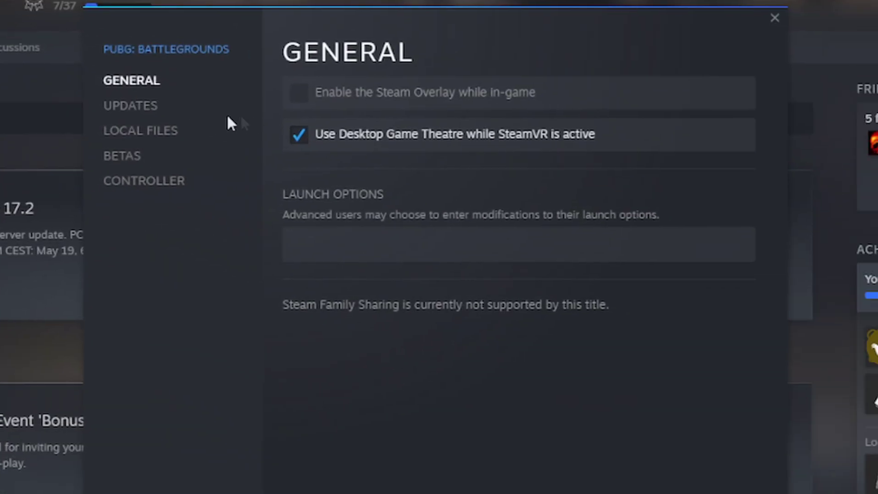
click(608, 86)
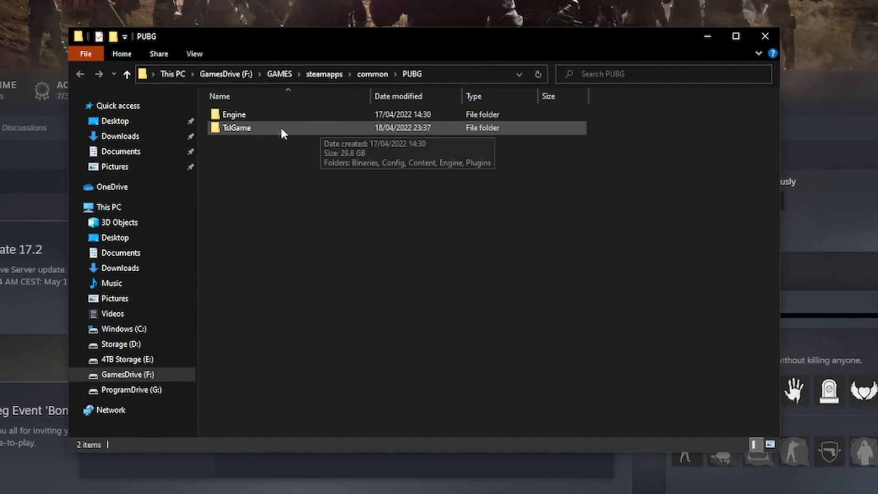
Step: Open the Win64 folder under TslGame and Binaries in the PUBG installation folder
double_click(252, 127)
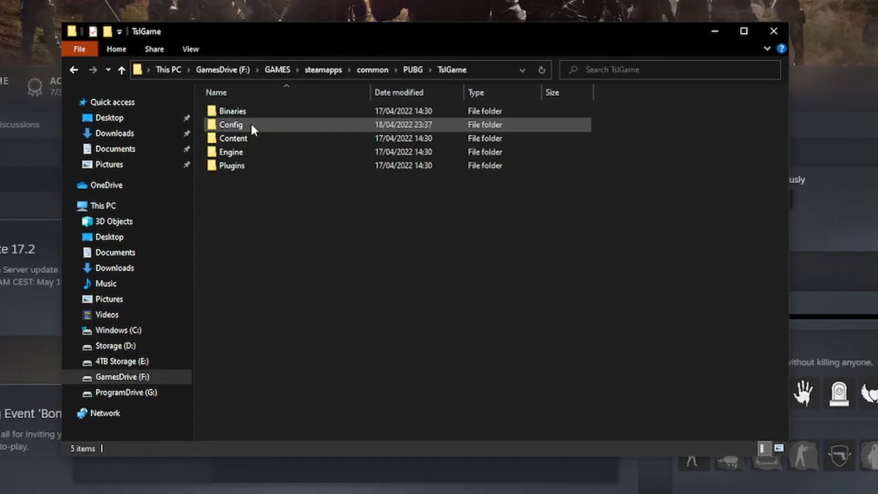
double_click(252, 109)
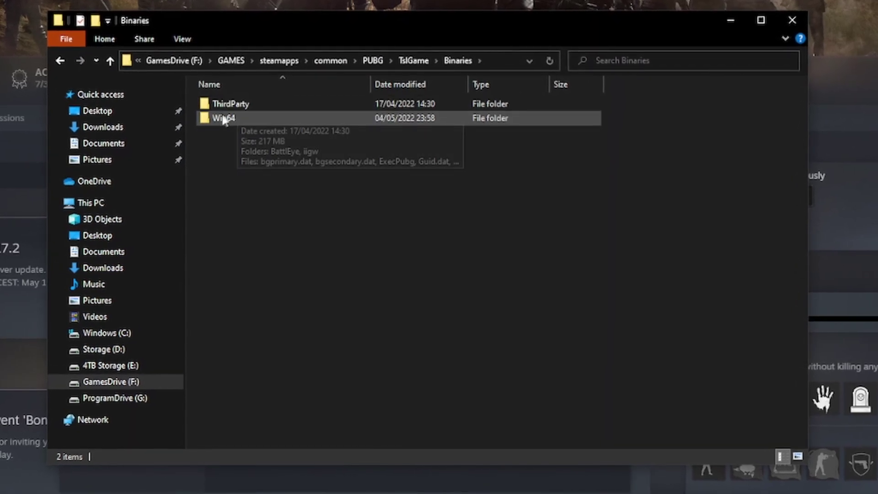
click(268, 124)
double_click(220, 116)
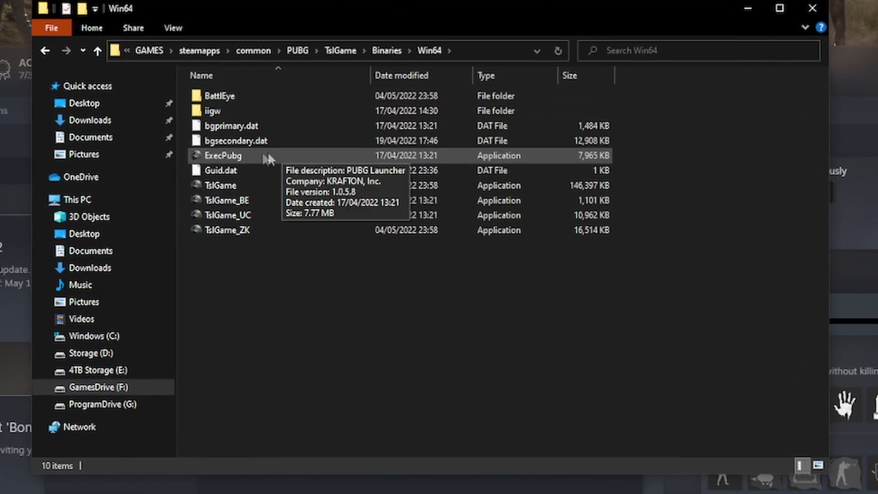
Step: Open the compatibility properties of the ExecPubg application and enable Disable fullscreen optimizations
click(237, 158)
click(236, 184)
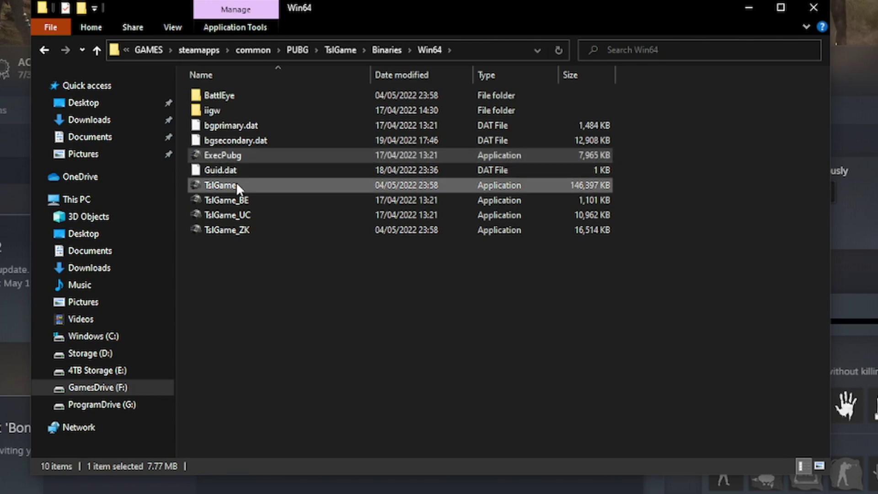
click(233, 156)
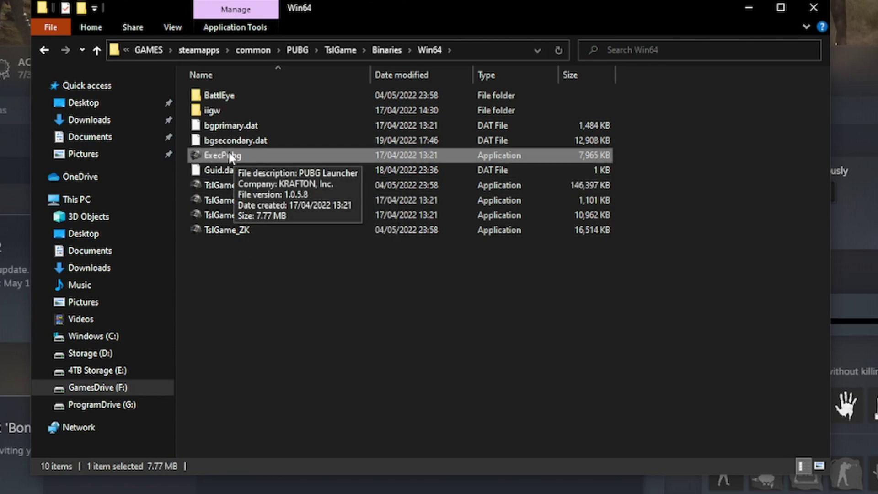
right_click(230, 155)
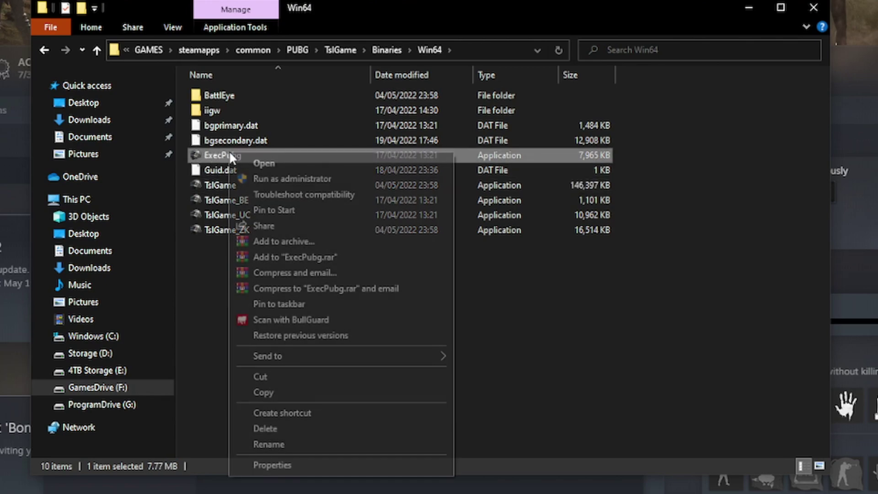
click(282, 466)
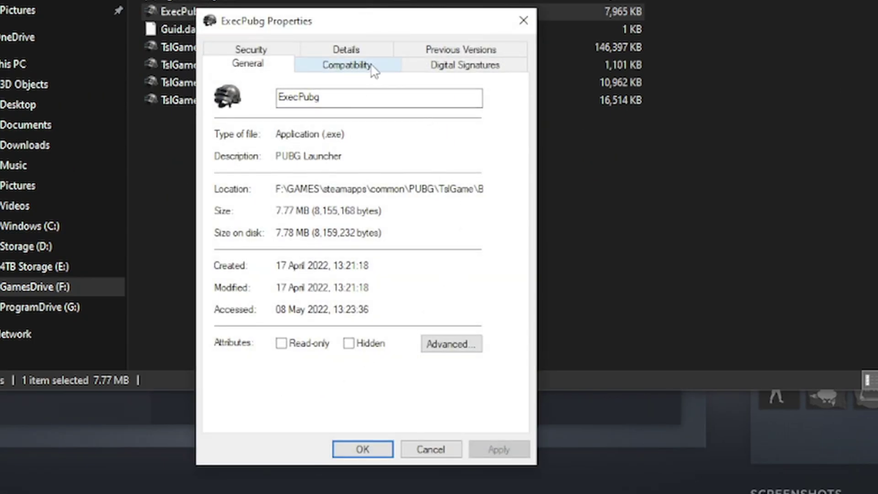
click(349, 67)
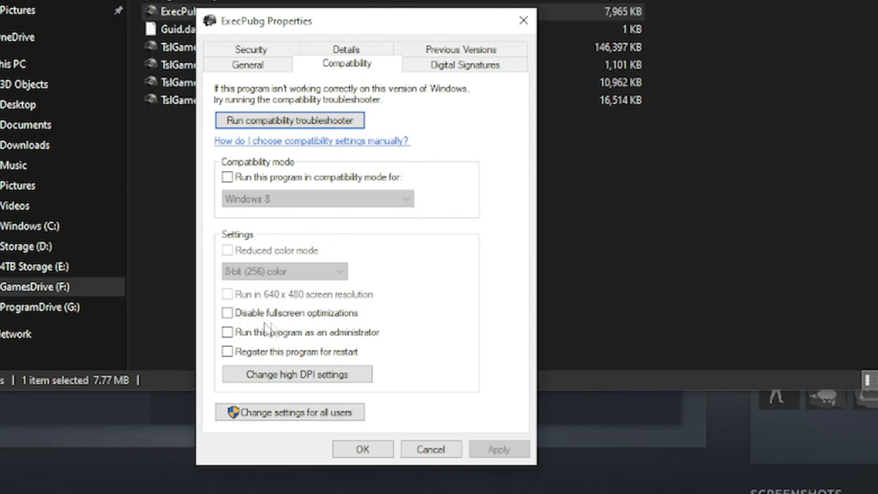
click(228, 314)
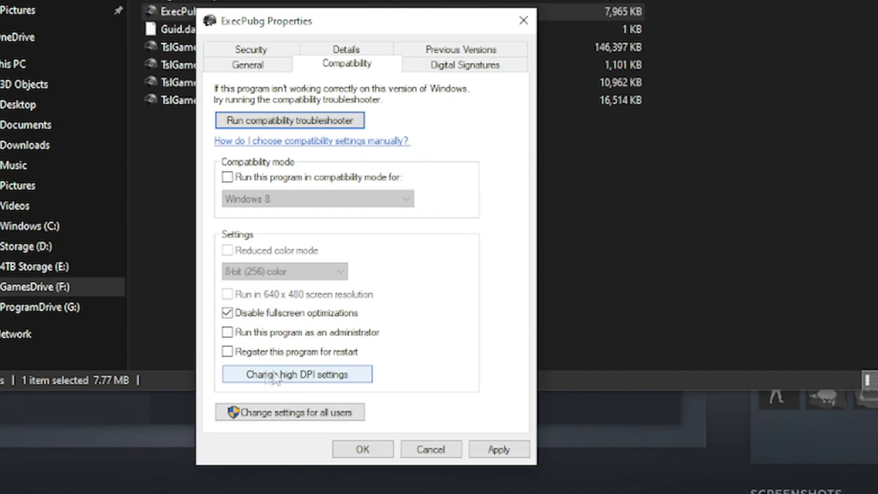
Step: Override ExecPubg's high DPI scaling behavior with scaling performed by Application, and accept the DPI settings
click(288, 376)
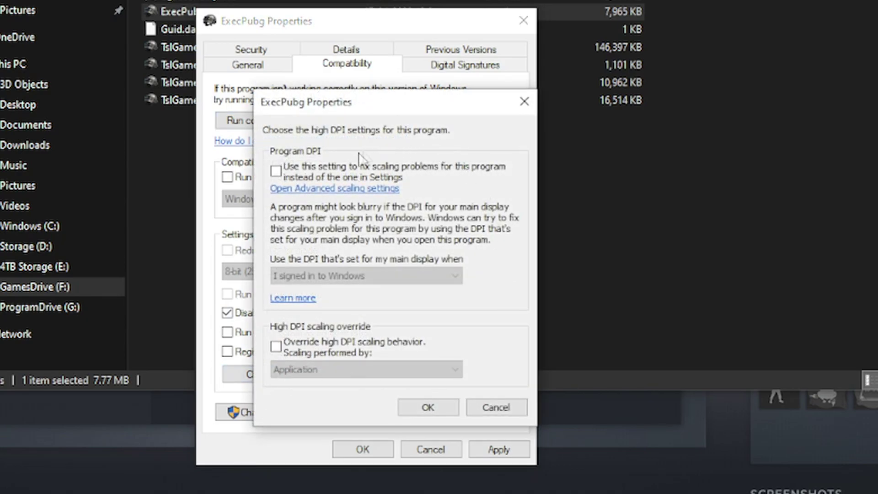
click(275, 347)
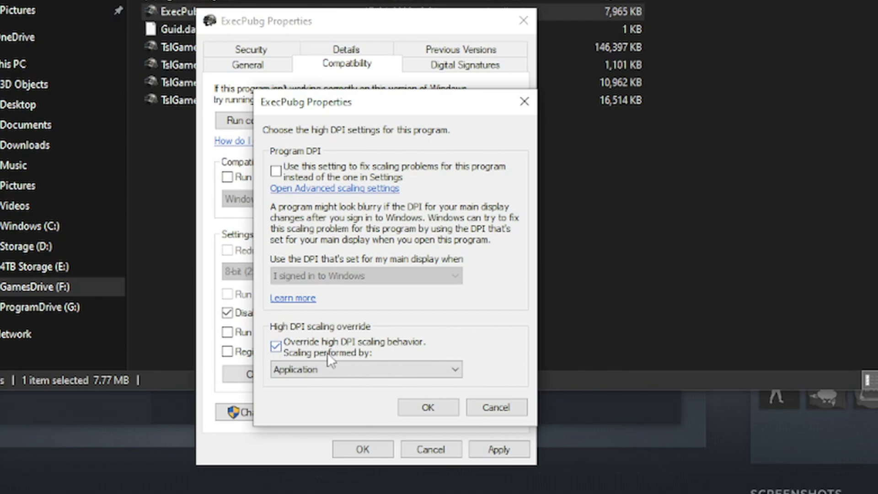
click(322, 371)
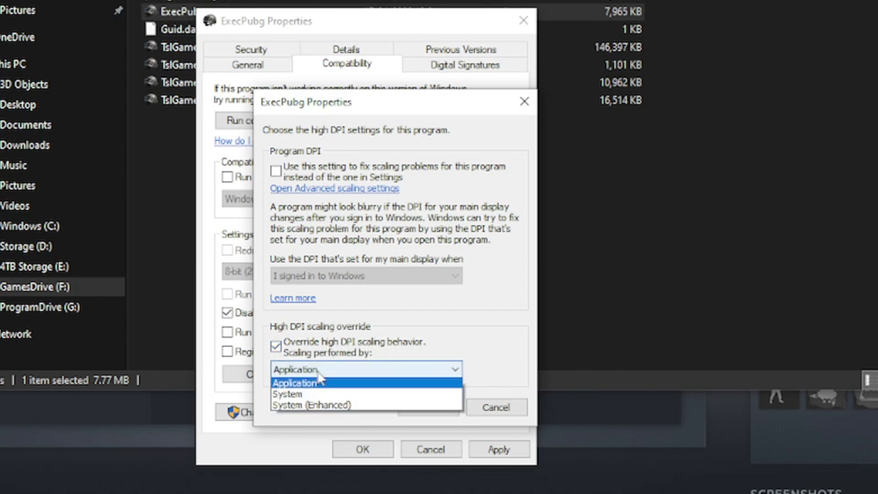
click(320, 383)
click(427, 405)
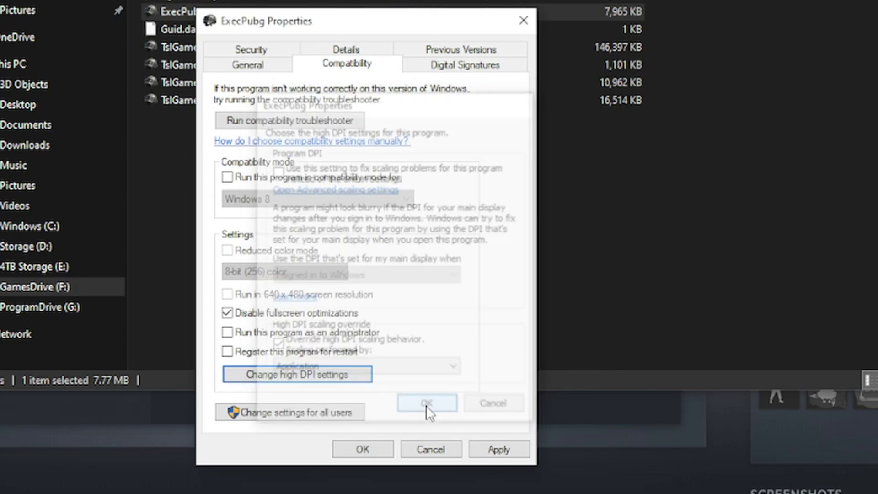
Step: Apply the ExecPubg compatibility changes and open the compatibility properties of the TslGame application
click(500, 451)
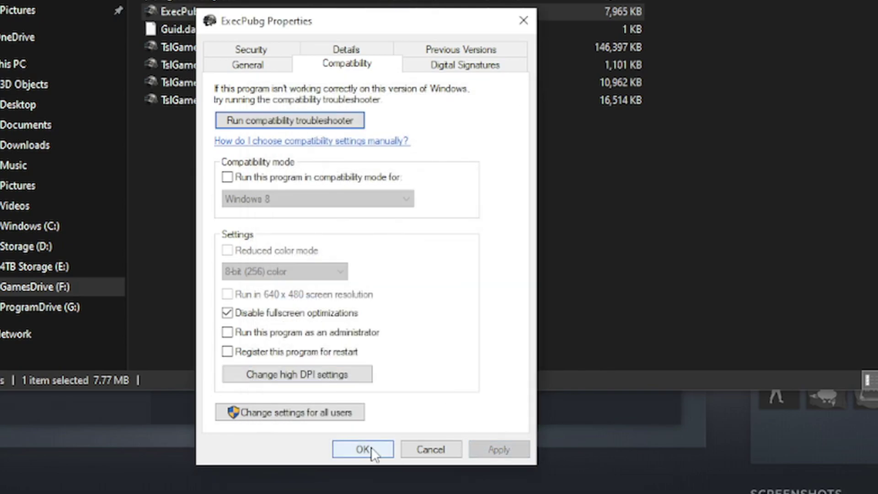
click(372, 447)
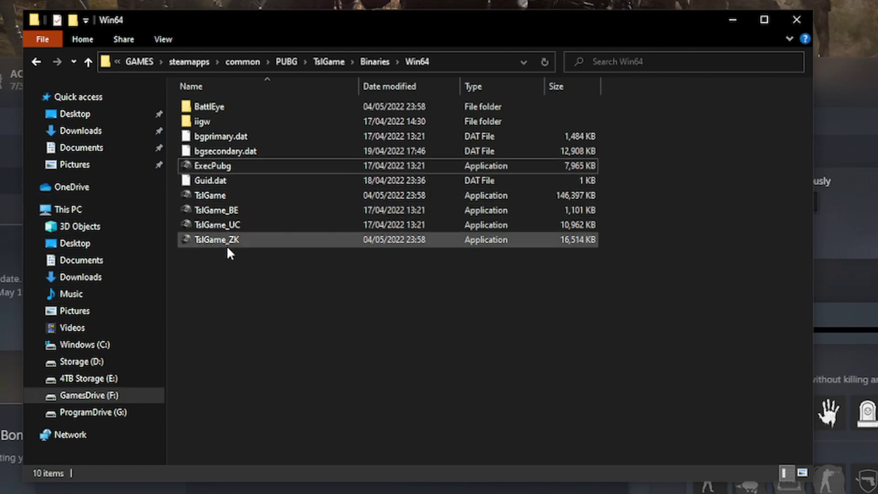
click(224, 194)
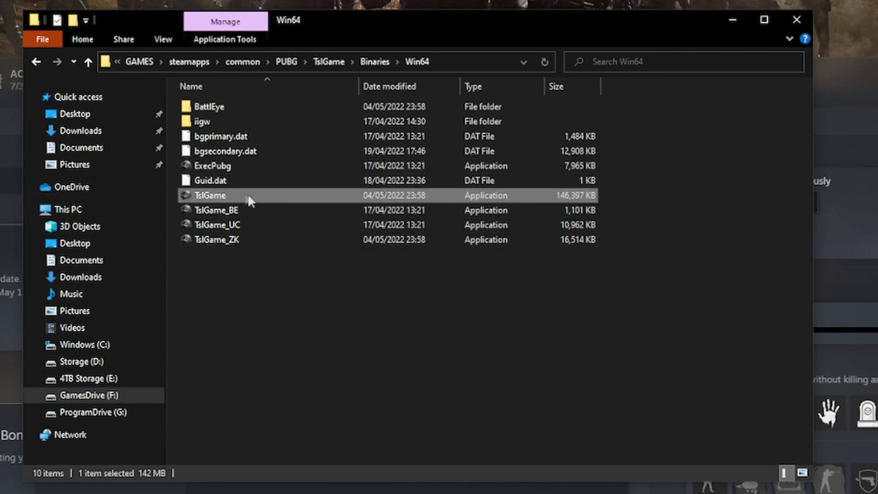
right_click(239, 195)
click(300, 405)
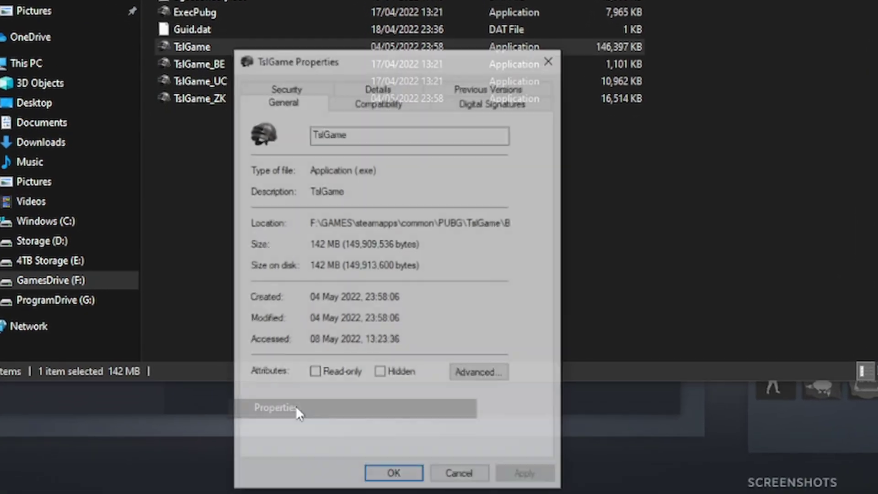
click(391, 102)
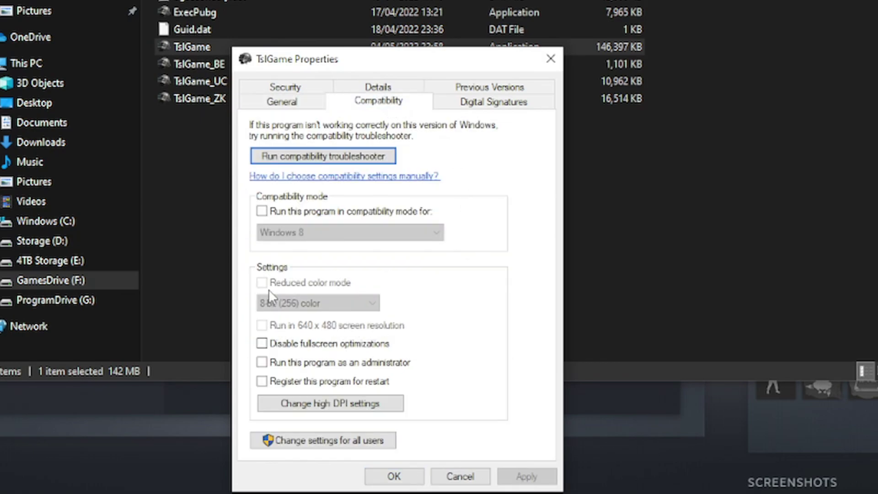
Step: Disable fullscreen optimizations for TslGame, override its high DPI scaling with scaling performed by Application, and apply the properties
click(262, 343)
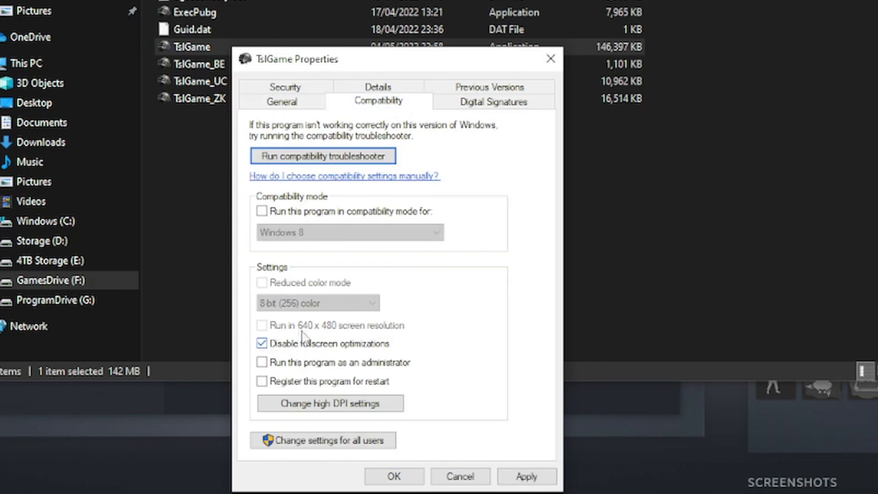
click(328, 405)
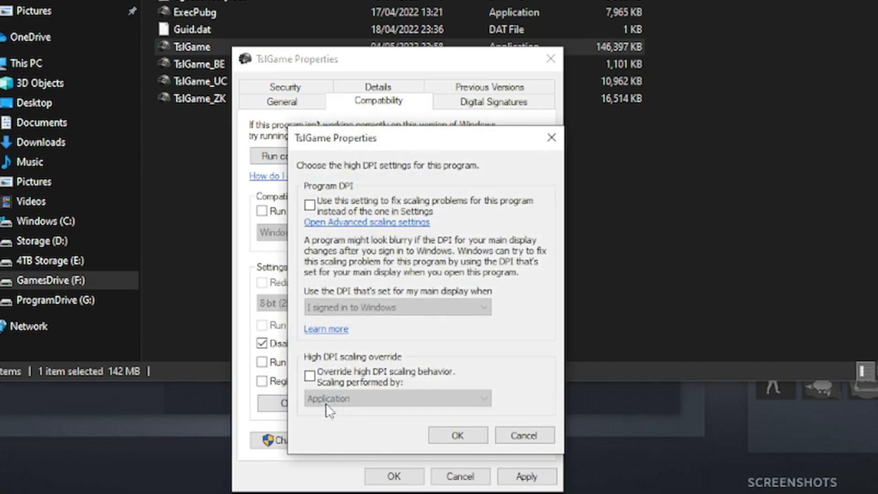
click(309, 376)
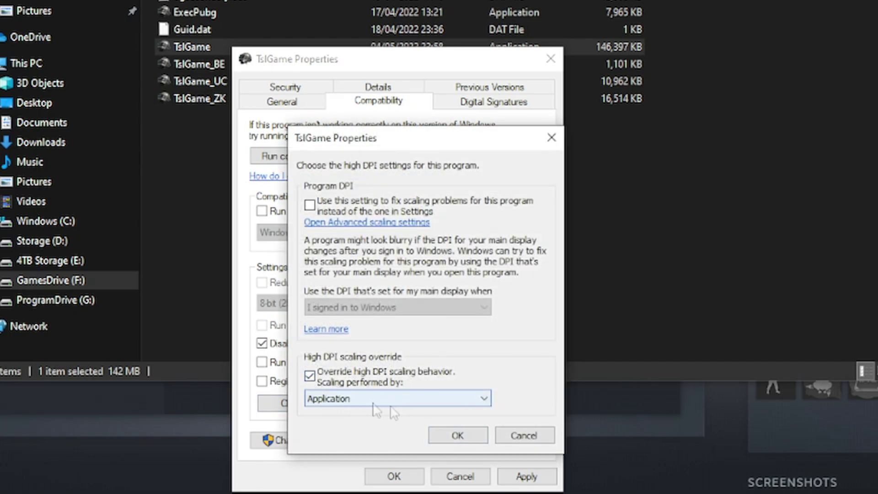
click(463, 437)
click(526, 476)
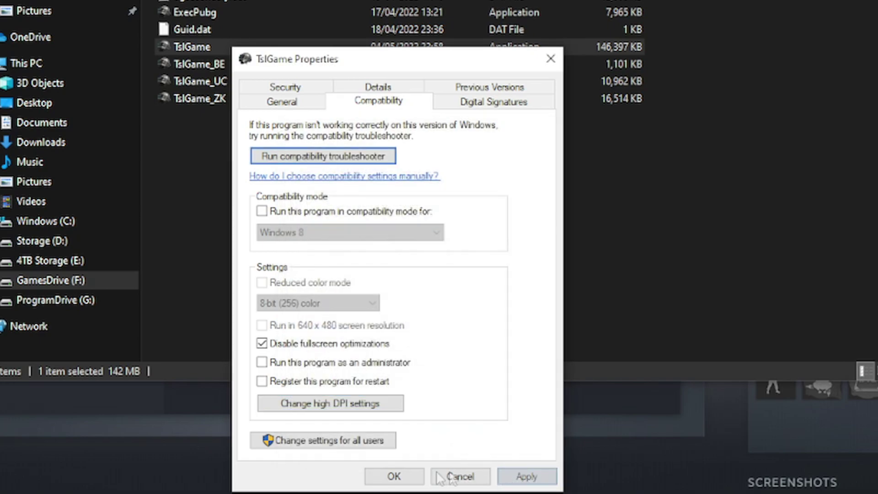
click(393, 476)
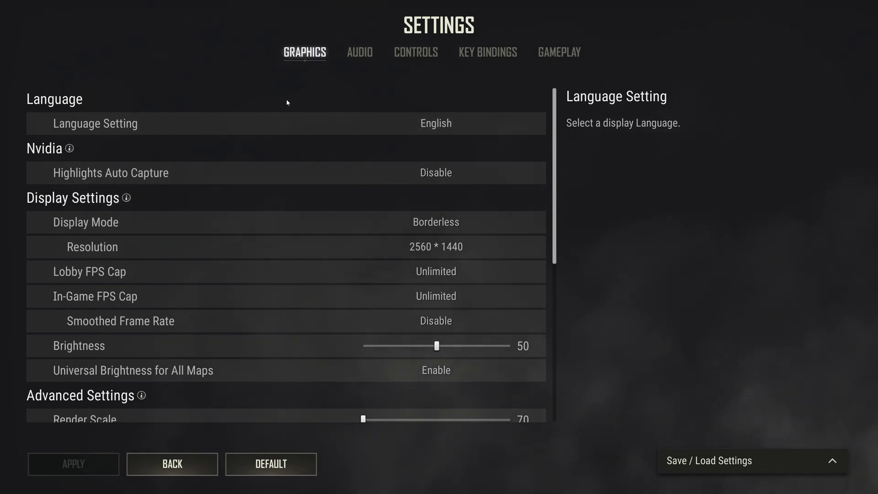
Step: In PUBG's graphics settings, set the Display Mode to Full Screen and the Resolution to 2560 * 1440
click(516, 222)
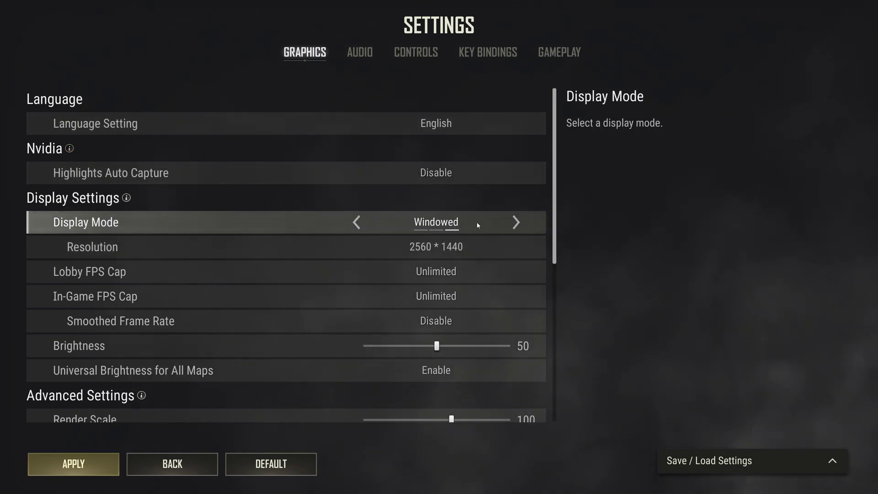
click(357, 223)
click(356, 223)
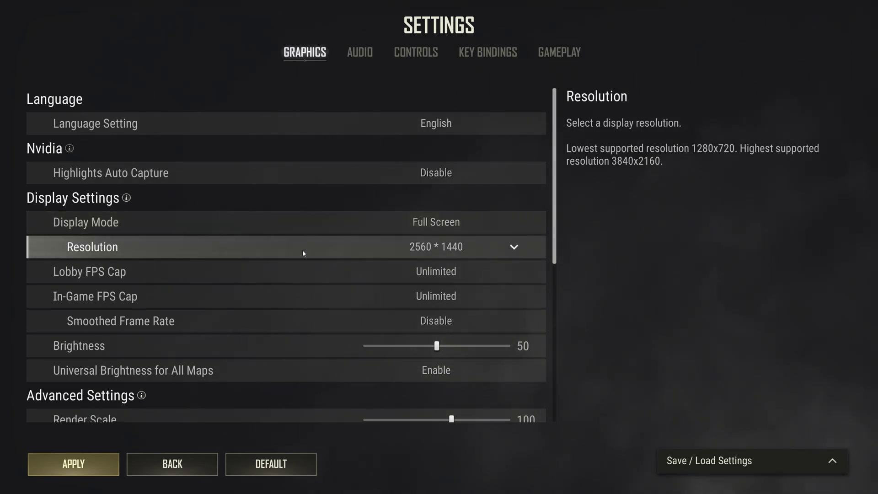
click(474, 248)
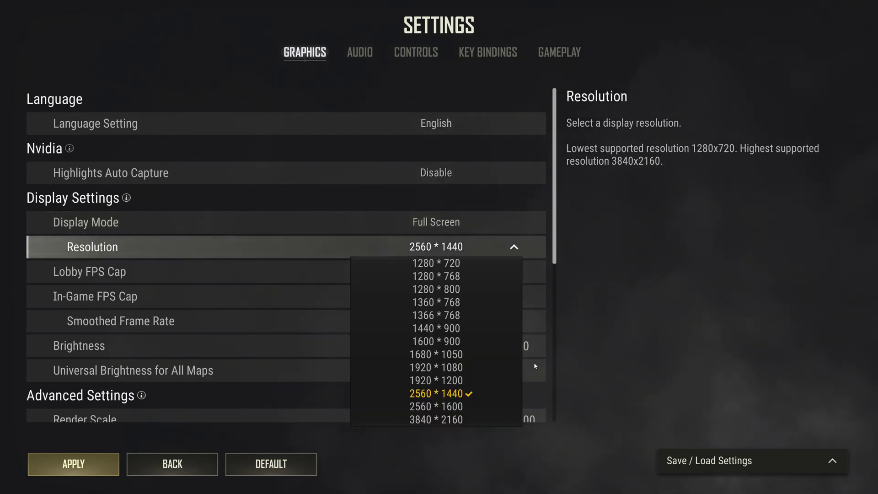
click(436, 393)
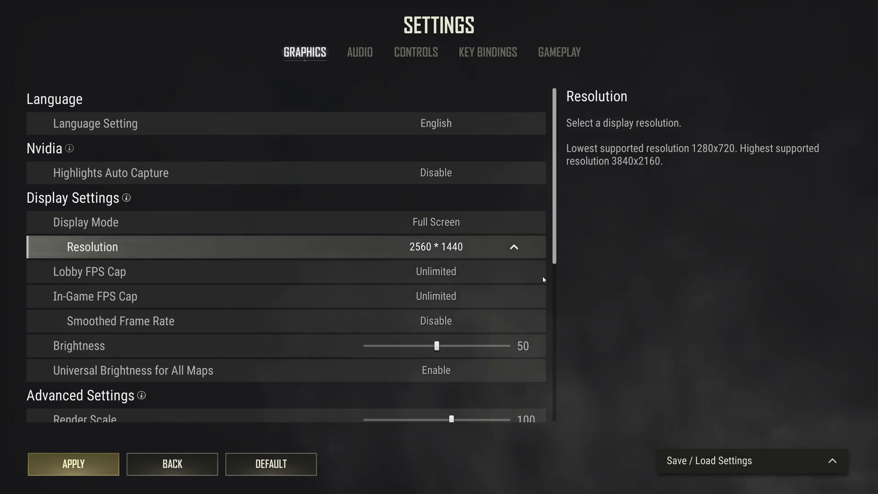
click(513, 248)
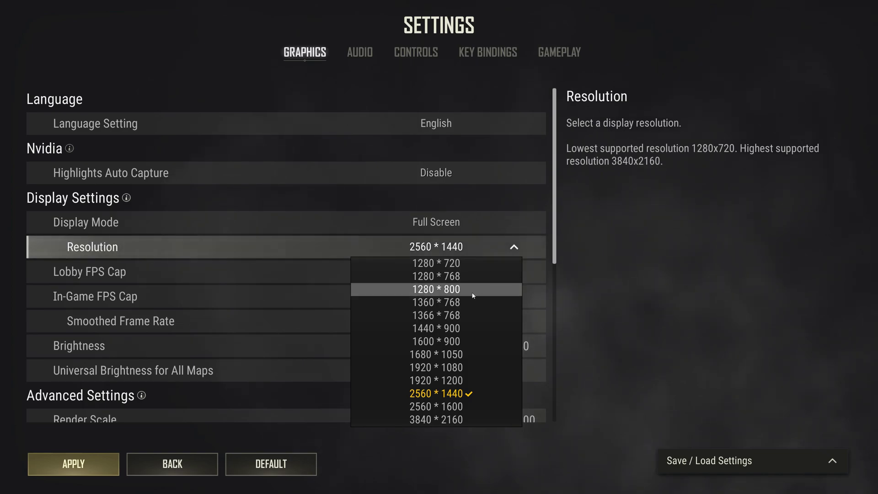
click(510, 248)
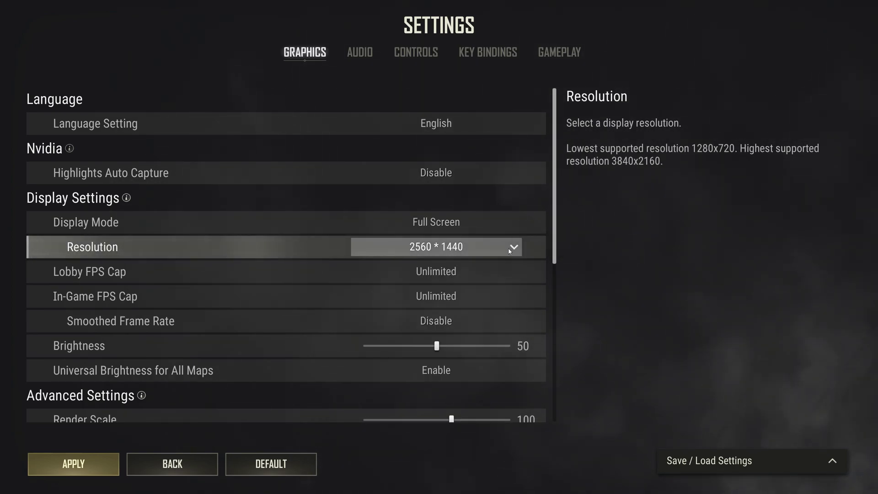
click(515, 271)
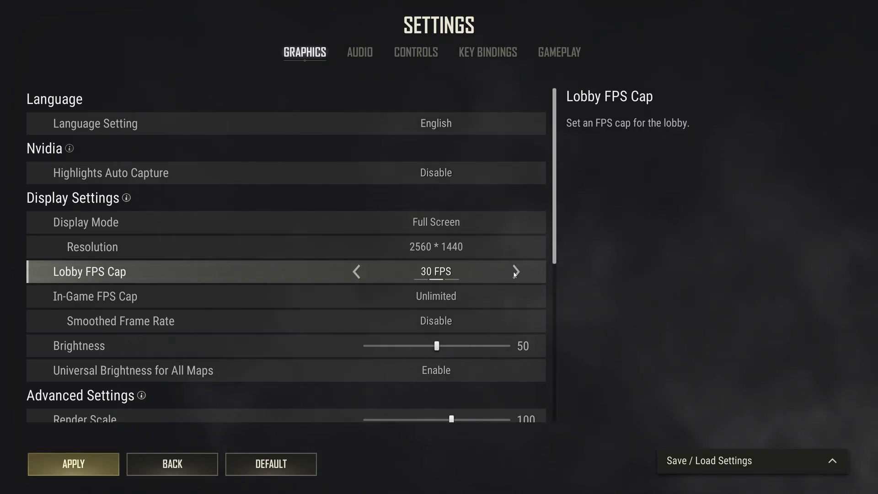
click(516, 272)
click(356, 271)
click(357, 271)
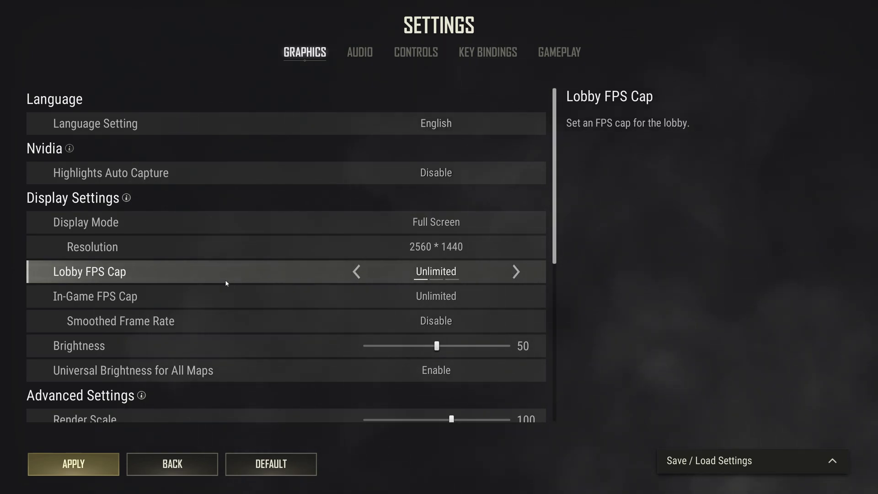
Step: Set the In-Game FPS Cap to Custom with a Max FPS of 165
click(514, 300)
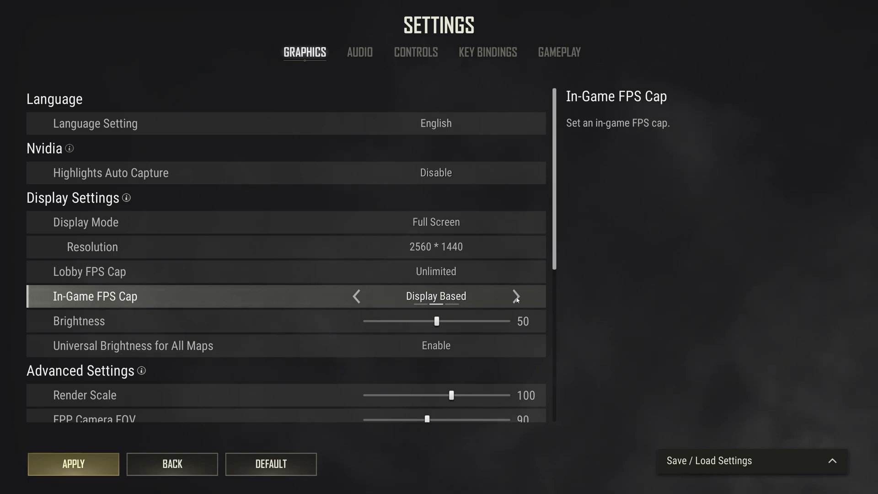
click(515, 301)
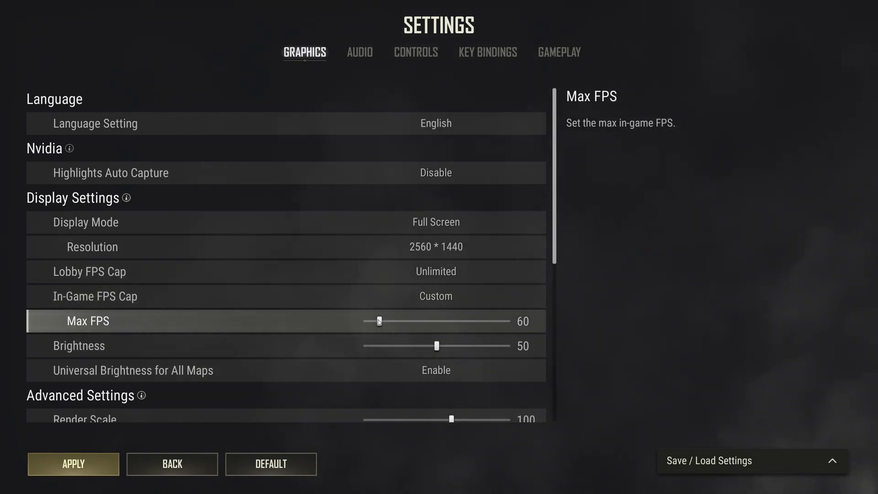
drag(383, 320, 435, 321)
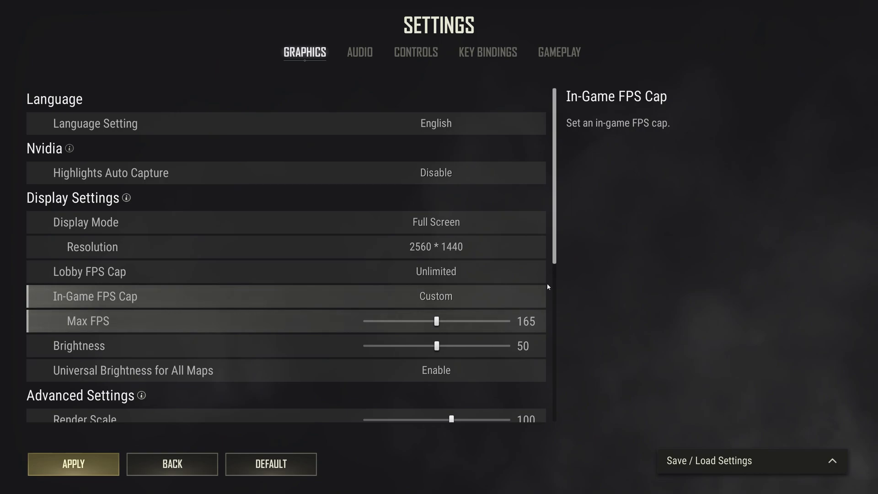
Step: Set the FPP Camera FOV in the advanced graphics settings to 103
scroll(555, 261, down, 5)
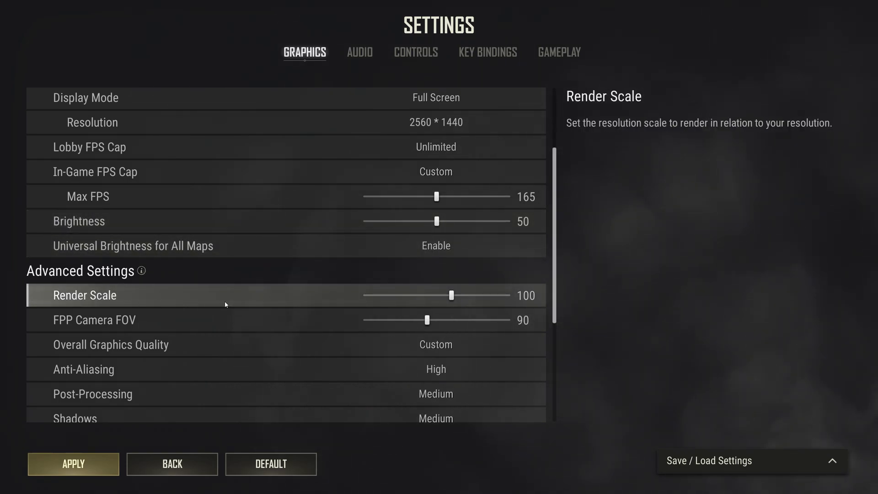
drag(554, 309, 547, 363)
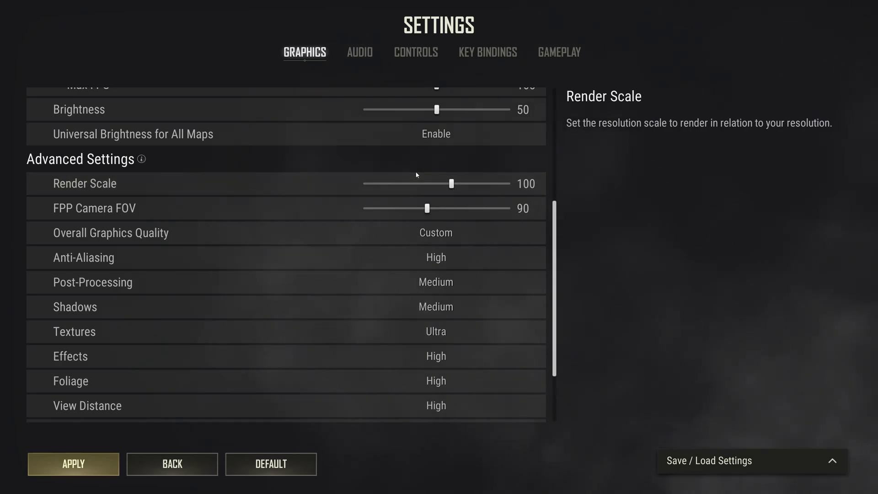
drag(554, 246, 554, 269)
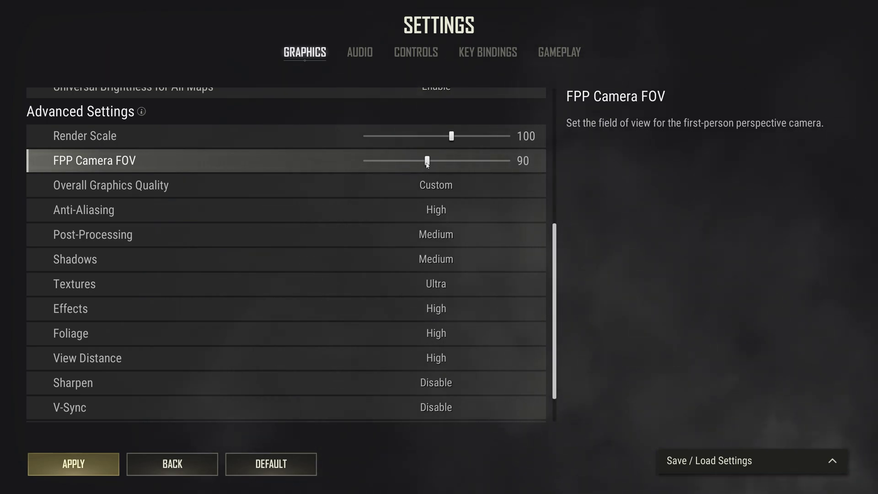
drag(427, 160, 517, 172)
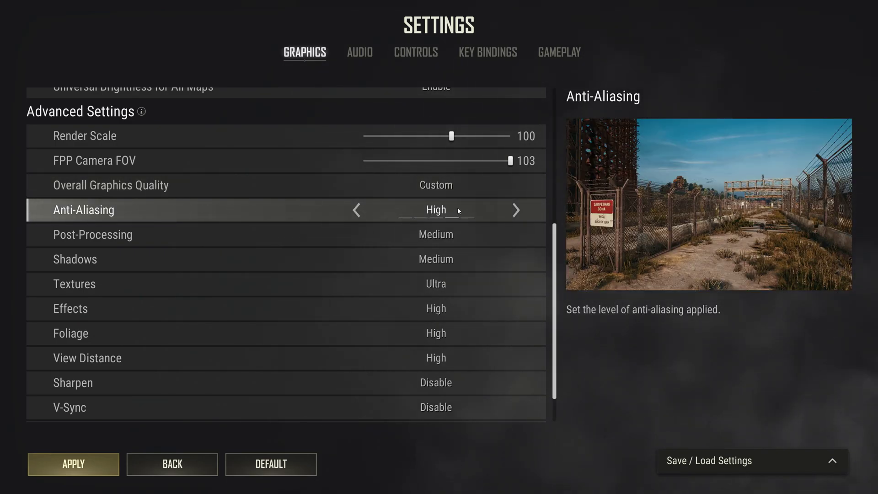
Step: Set Anti-Aliasing to Very Low and Post-Processing to High
click(357, 210)
click(357, 210)
click(358, 210)
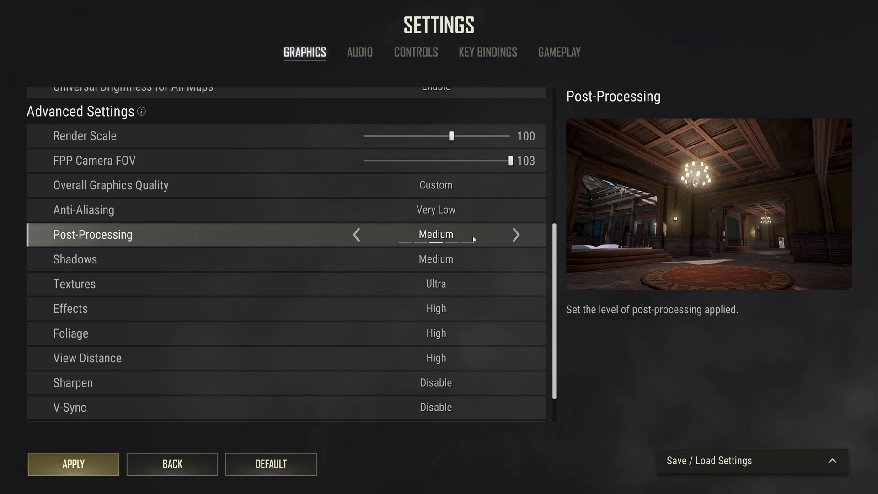
click(515, 235)
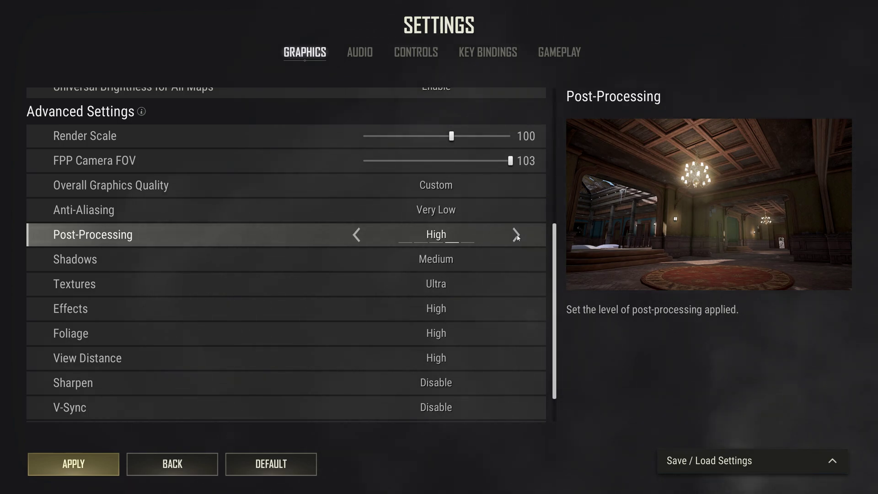
click(516, 235)
click(356, 236)
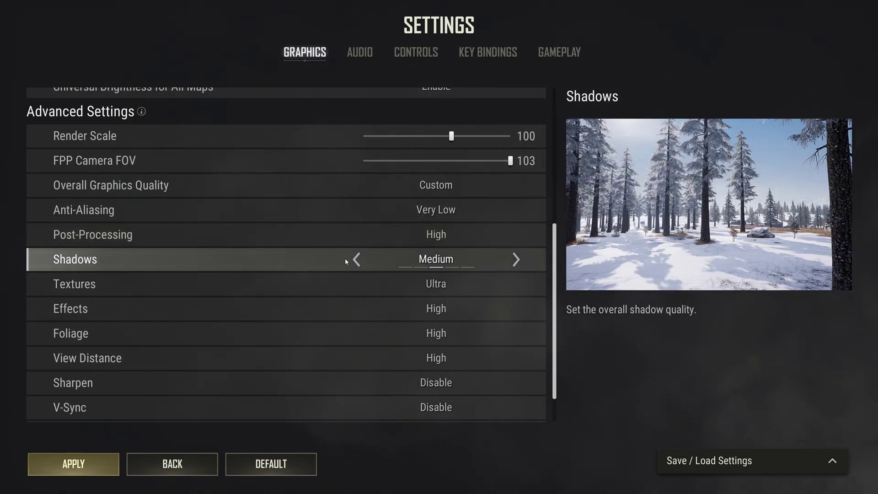
Step: Set Shadows to Low and Textures to Ultra
click(359, 260)
click(357, 261)
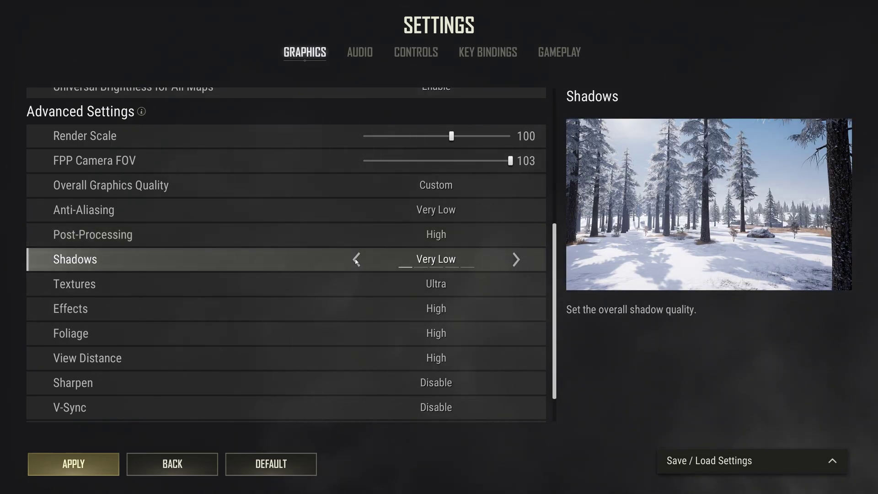
click(517, 259)
click(356, 260)
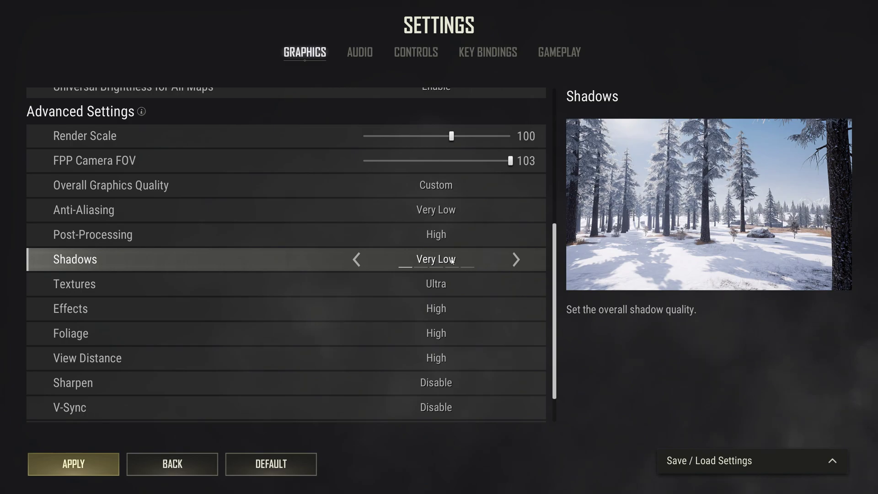
click(516, 260)
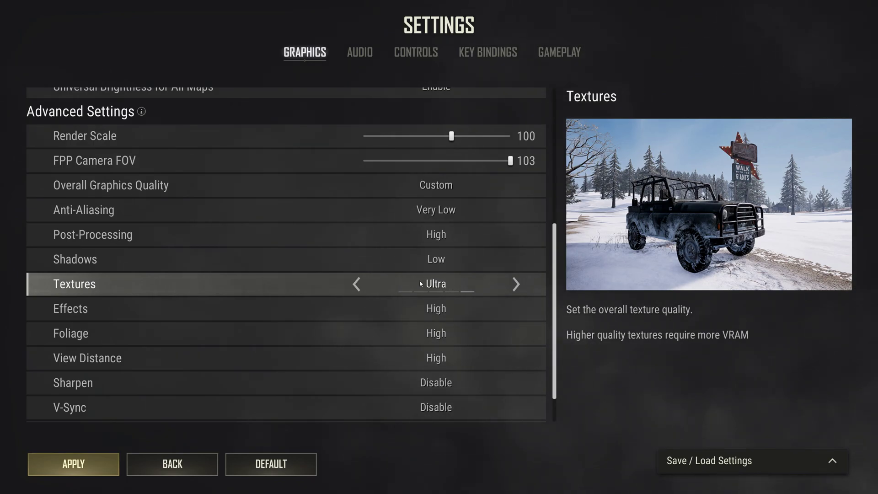
click(356, 285)
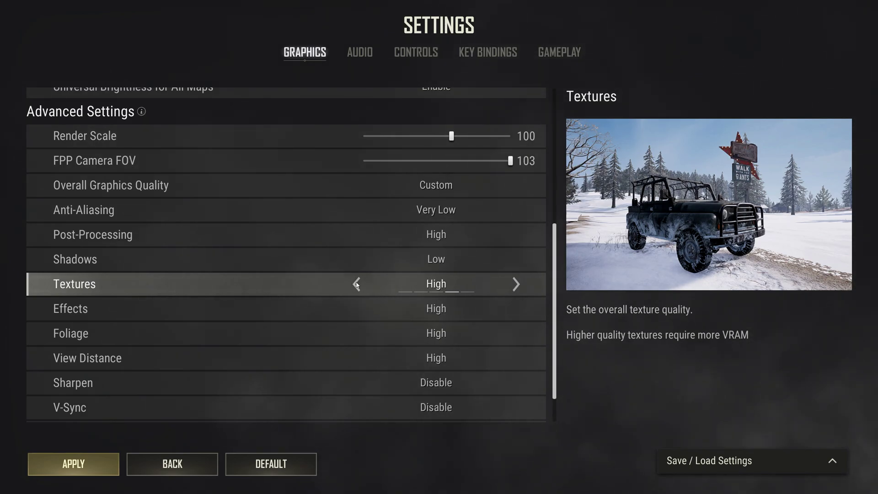
click(516, 285)
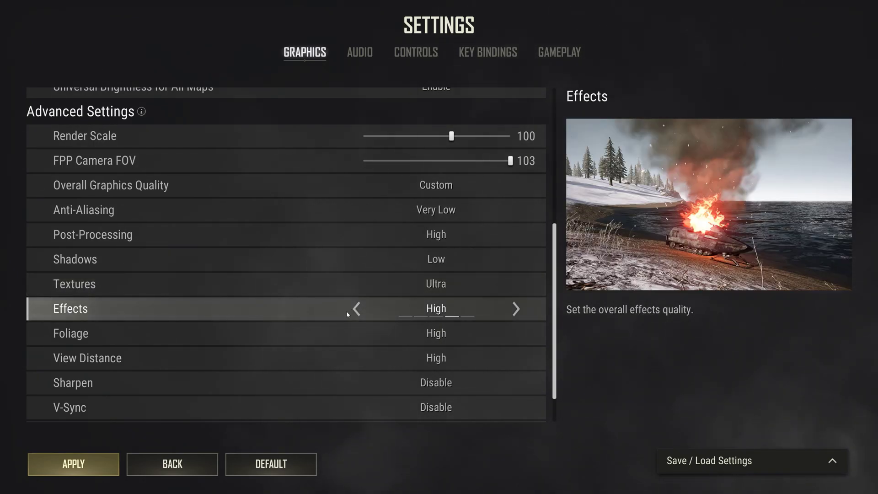
Step: Set the Effects quality to Very Low
click(356, 309)
click(357, 309)
click(356, 309)
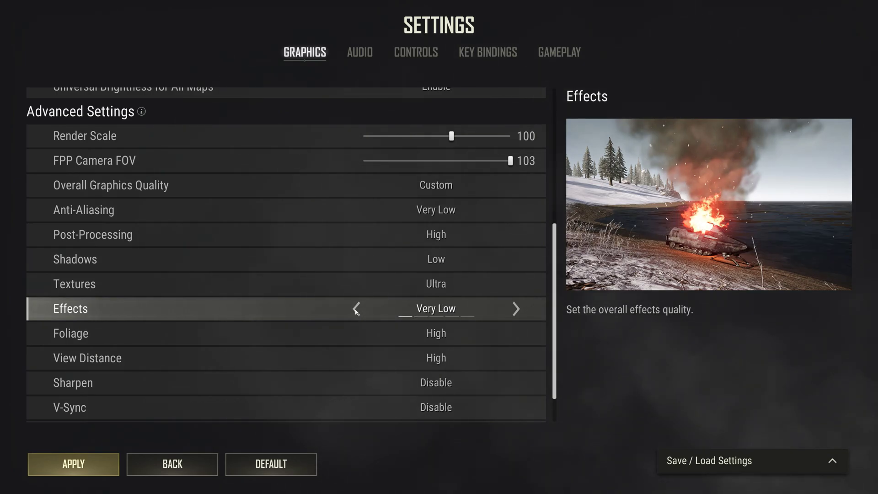
click(516, 310)
click(356, 310)
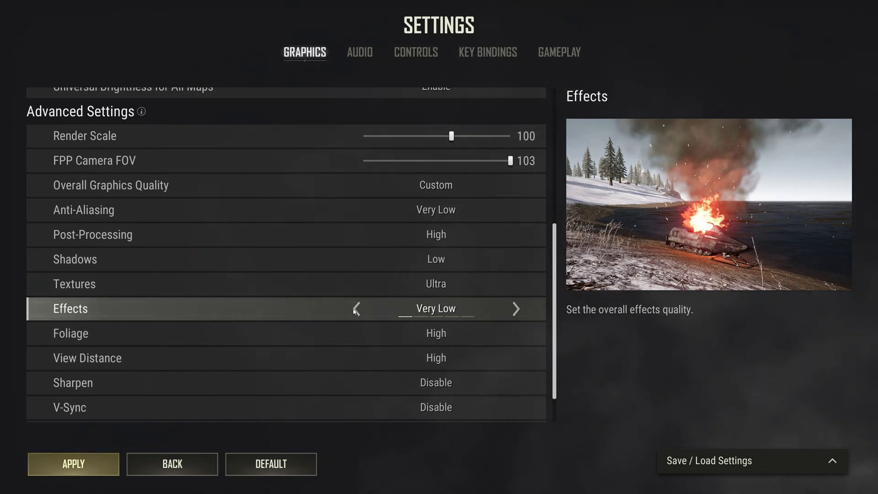
Step: Set the Foliage quality in the advanced graphics settings to Very Low
click(356, 334)
click(357, 334)
click(356, 334)
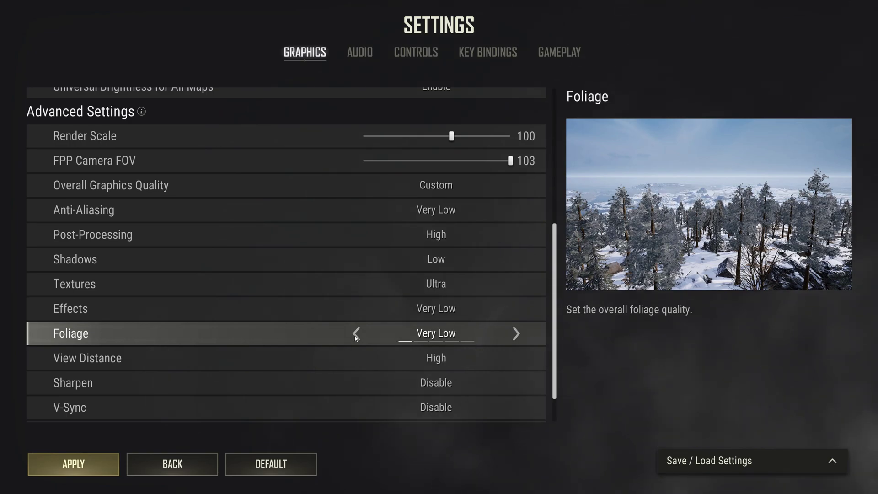
Step: Try View Distance at Medium in comparison with High, and leave it at High
click(356, 359)
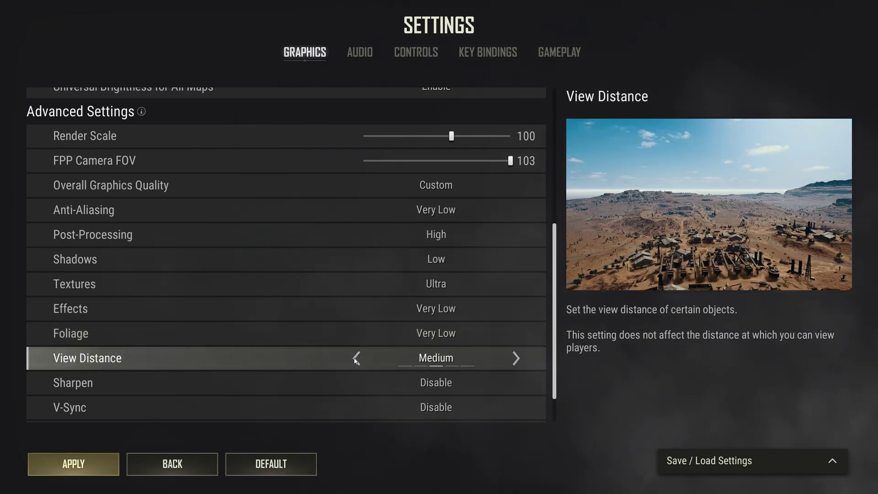
click(516, 359)
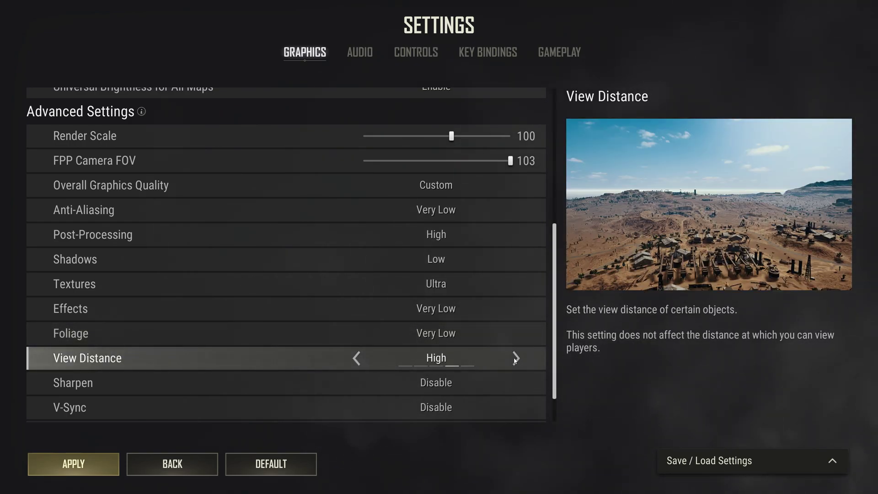
click(368, 358)
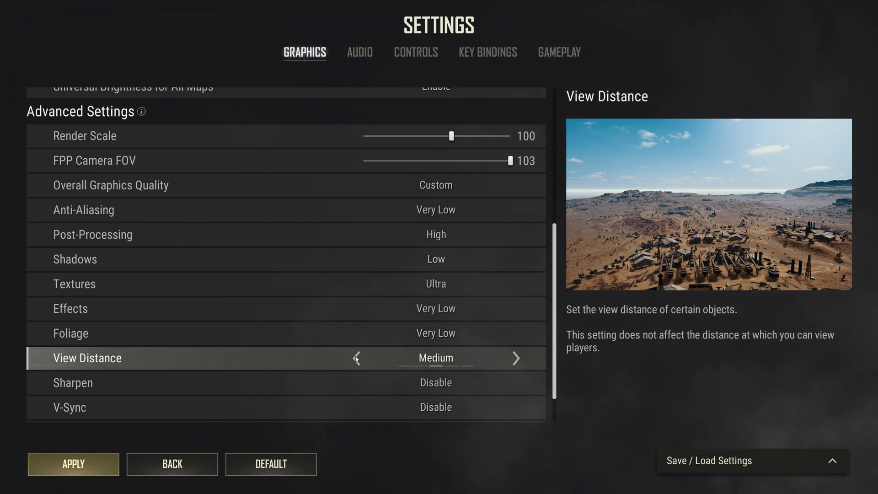
click(516, 359)
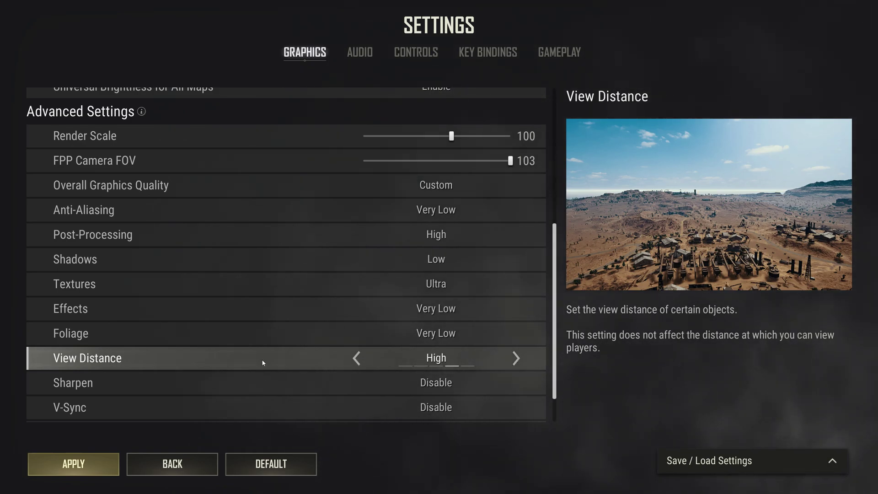
Step: Review the full list of graphics settings, from Language and Display Settings down to Sharpen, V-Sync, Motion Blur and DirectX Version
scroll(262, 363, down, 2)
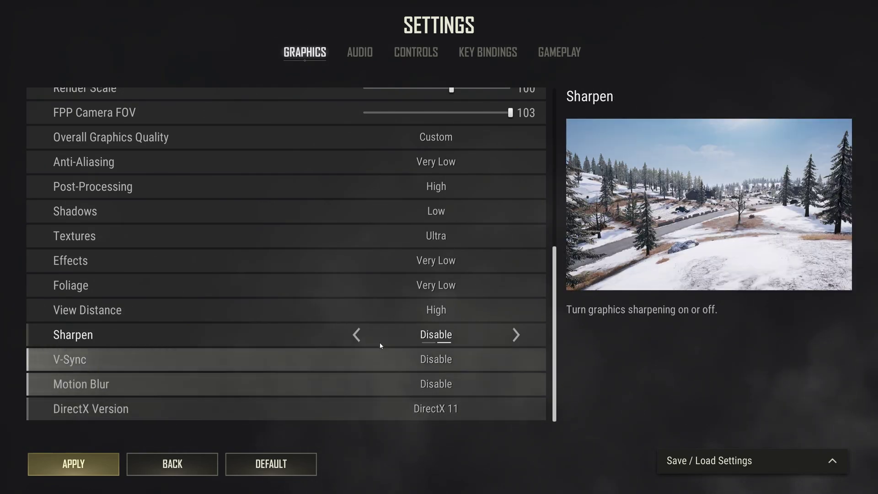
scroll(388, 276, up, 6)
scroll(470, 146, up, 2)
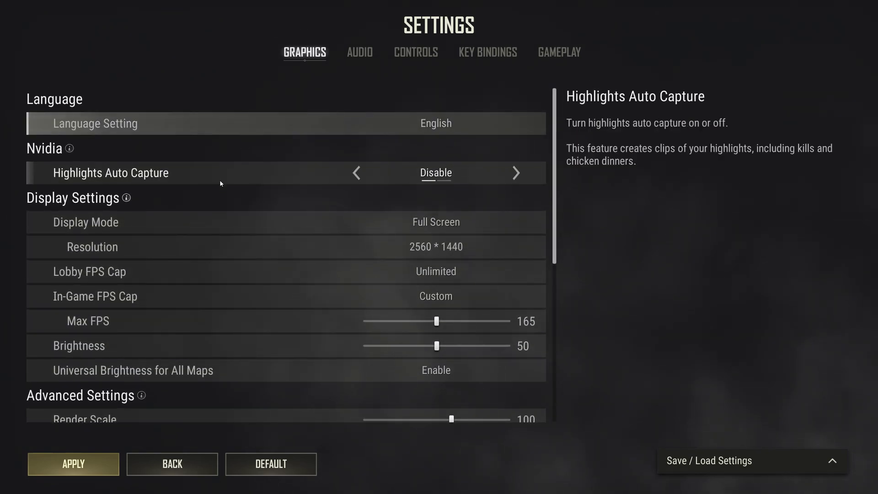
scroll(320, 228, down, 3)
scroll(266, 280, down, 5)
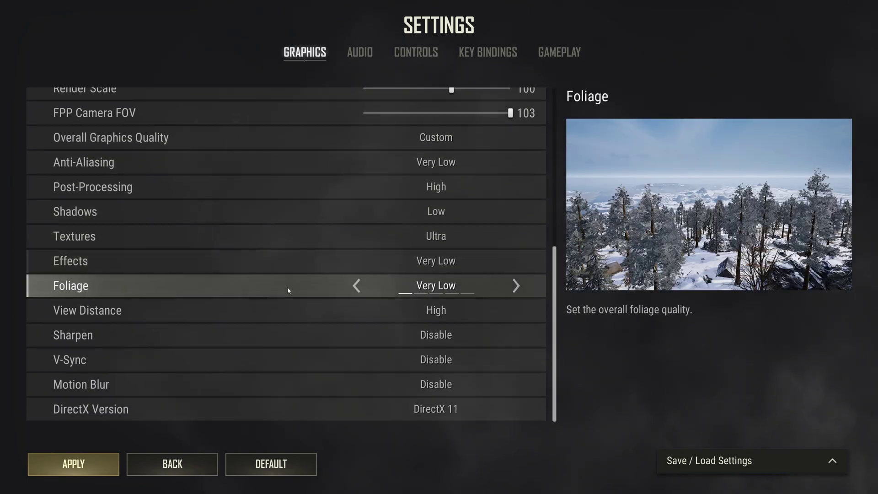